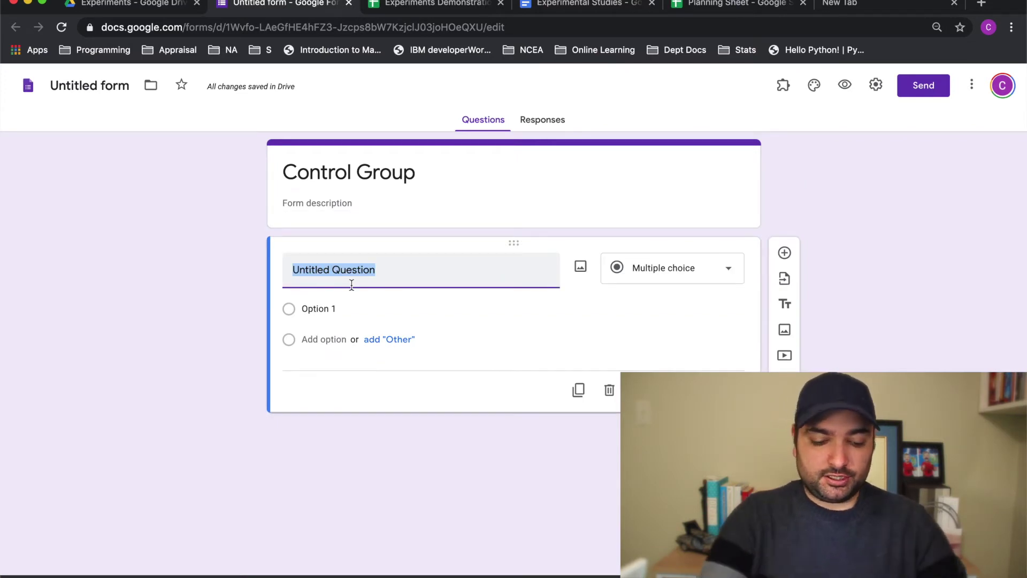
Step: Title the question "How much would you be willing to spend on the t-shirt above? (enter whole numbers in dollars)"
type("How ")
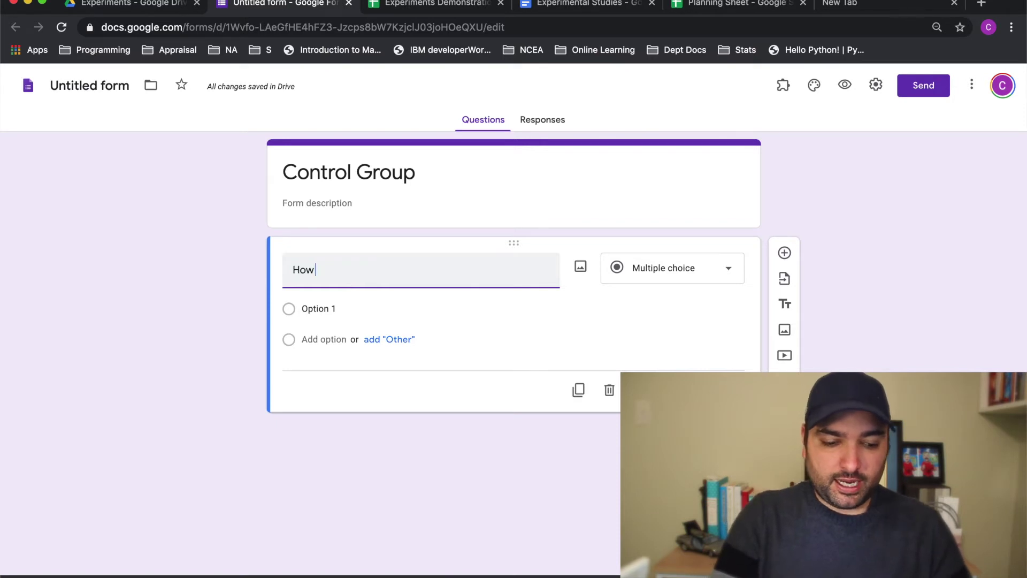
type("much a")
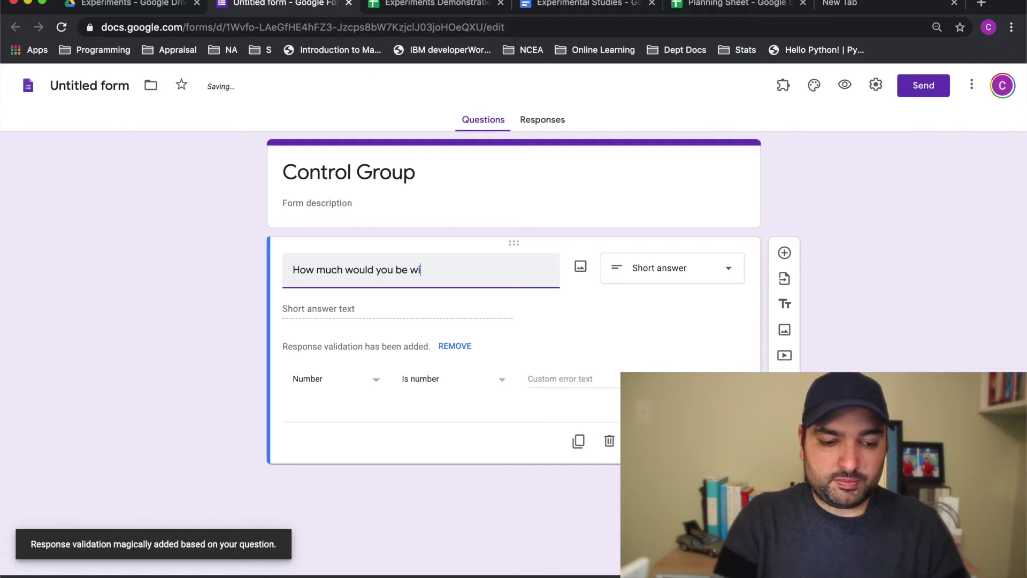
type("ng to spend")
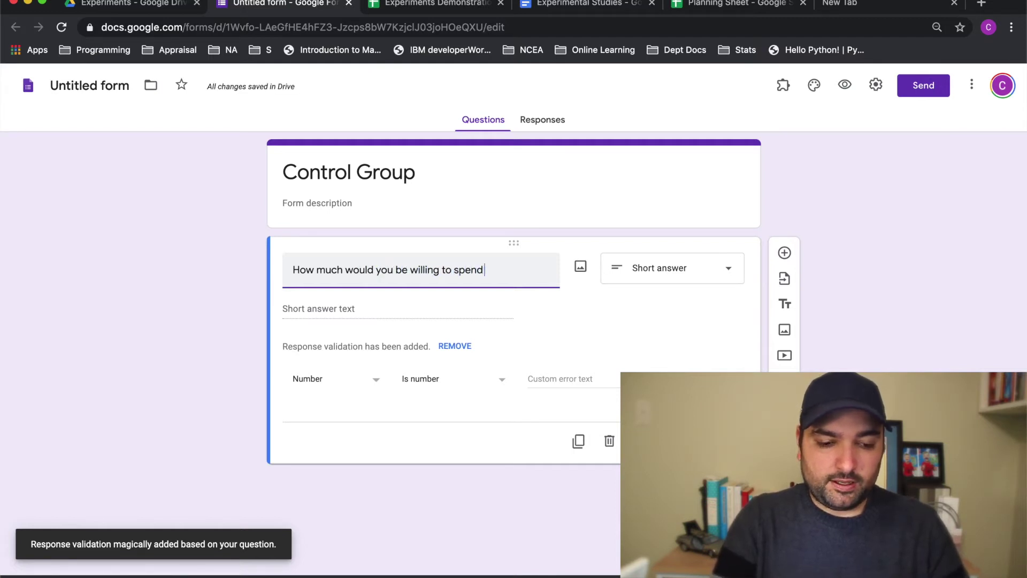
type(" on the")
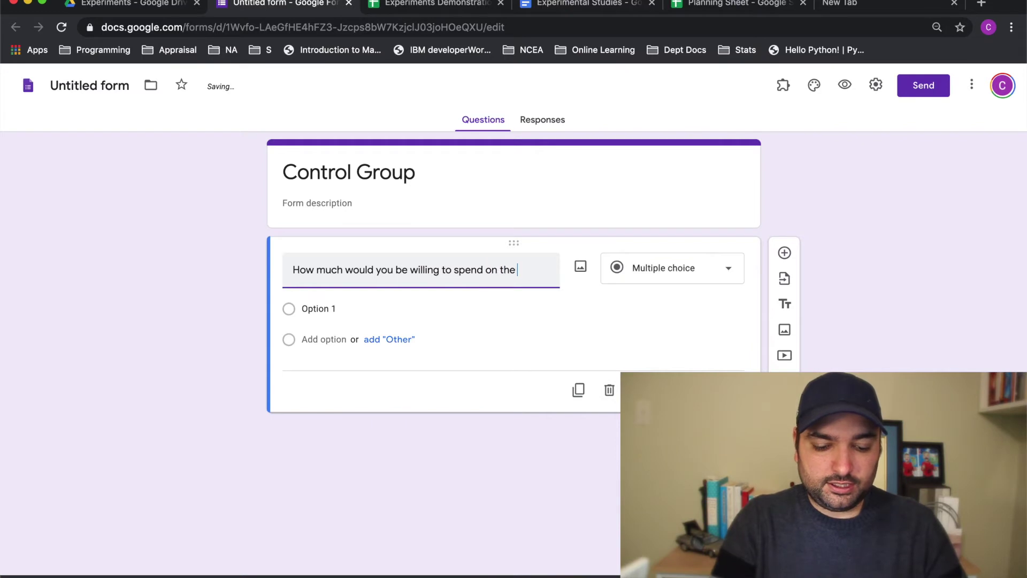
type(" tshirt above?")
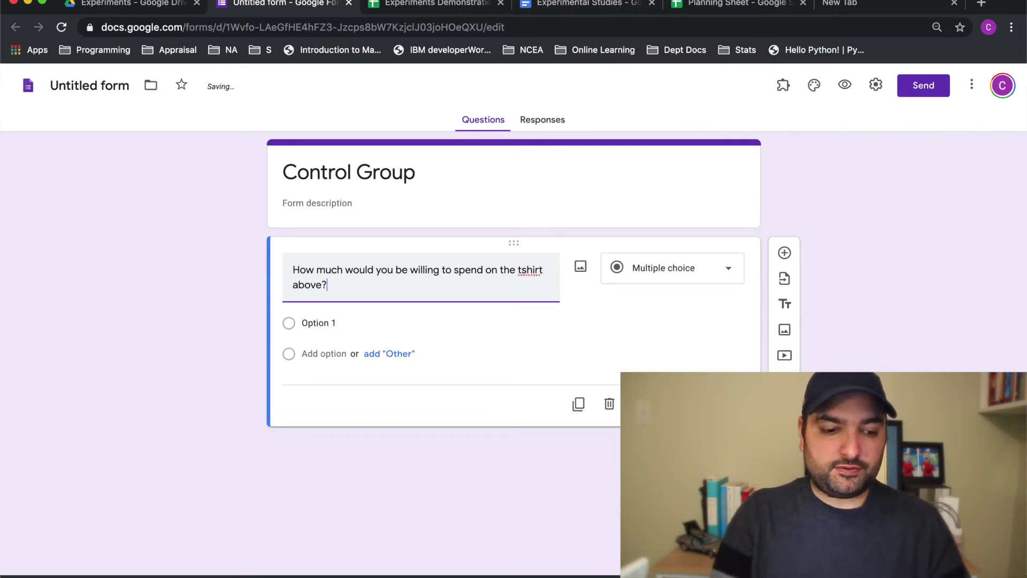
left_click(520, 271)
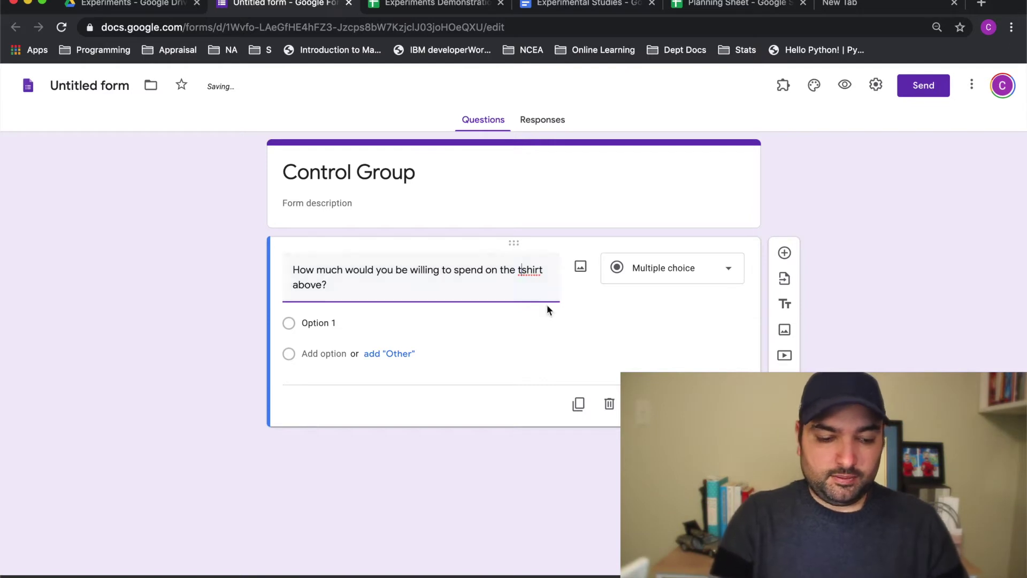
type("-shirt abov")
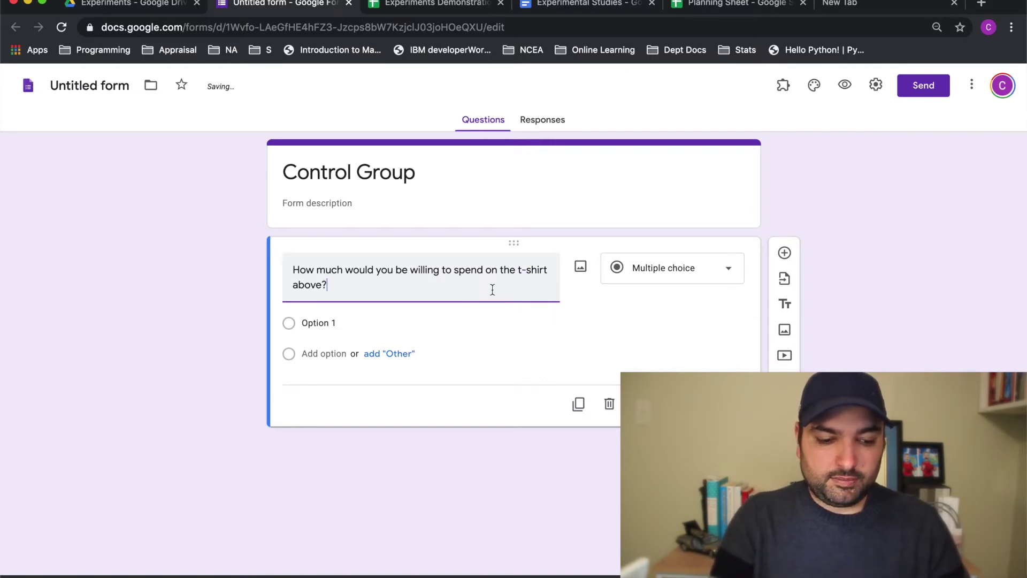
type("e? (enter")
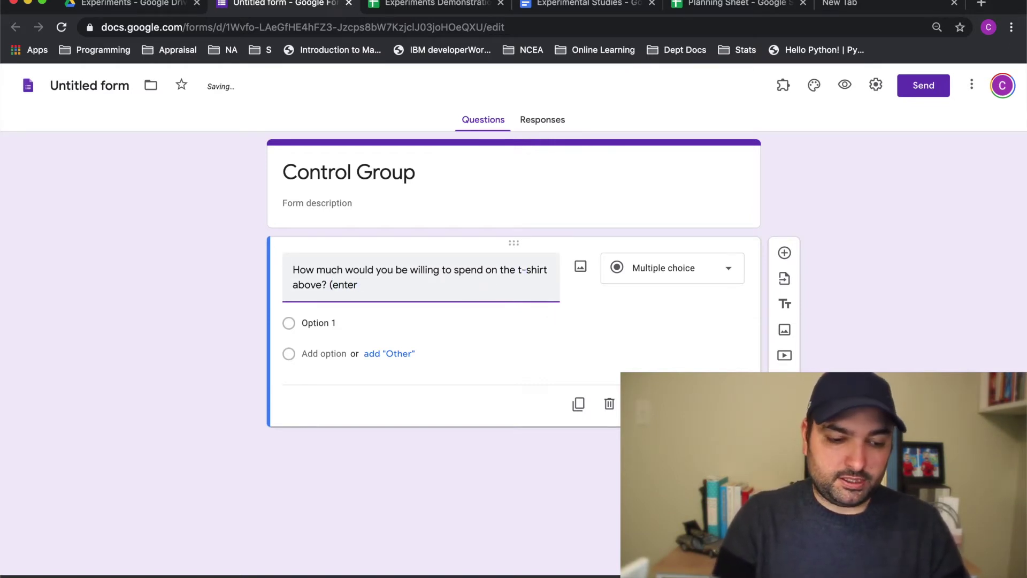
type(" whole numbers in dollars")
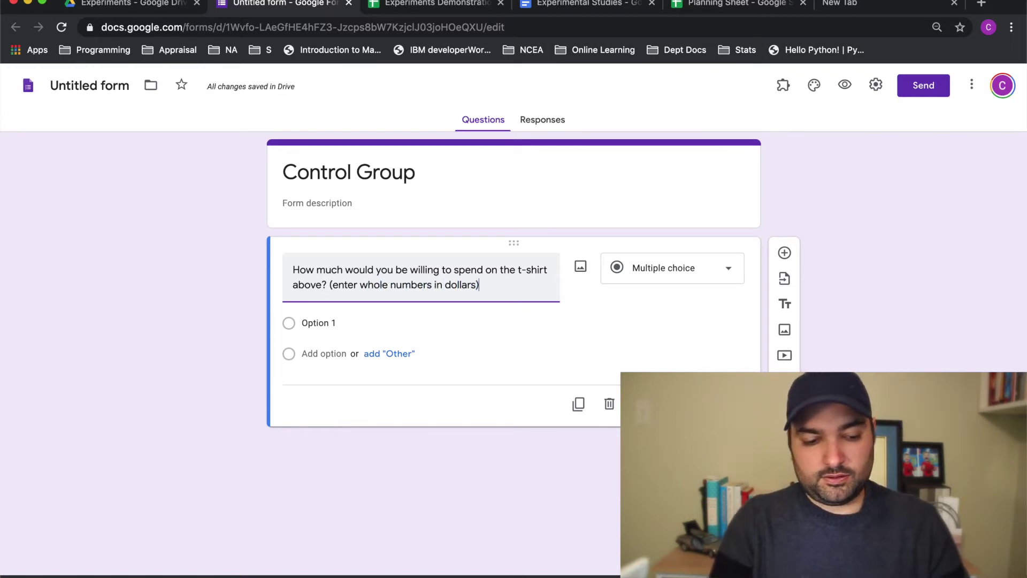
left_click_drag(480, 285, 338, 285)
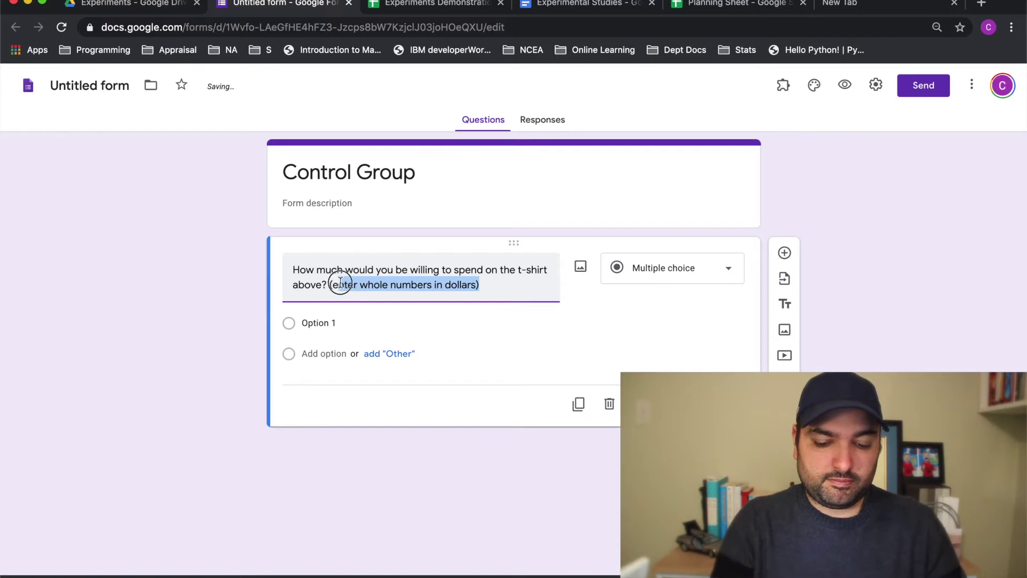
left_click(500, 298)
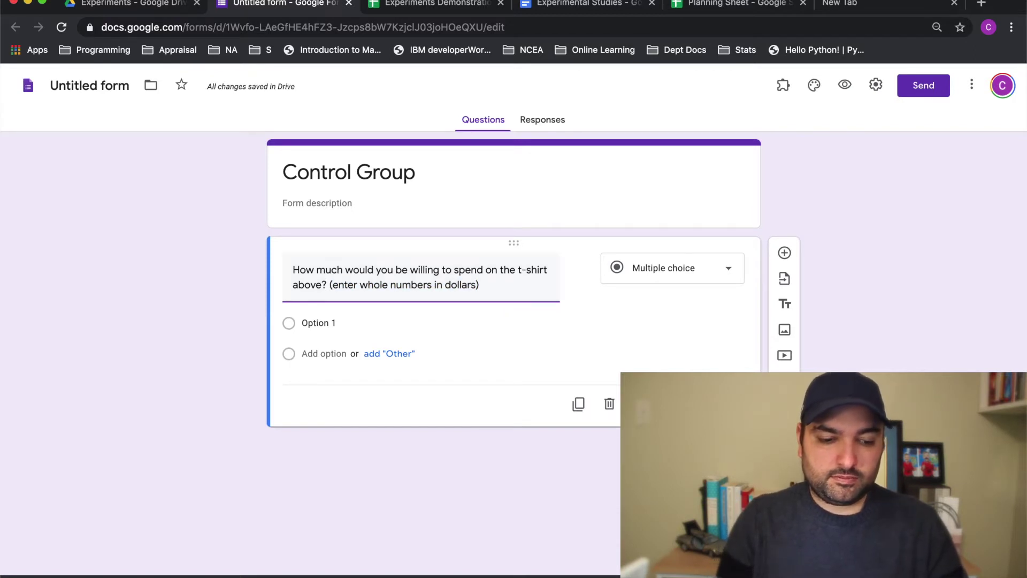
key("Return")
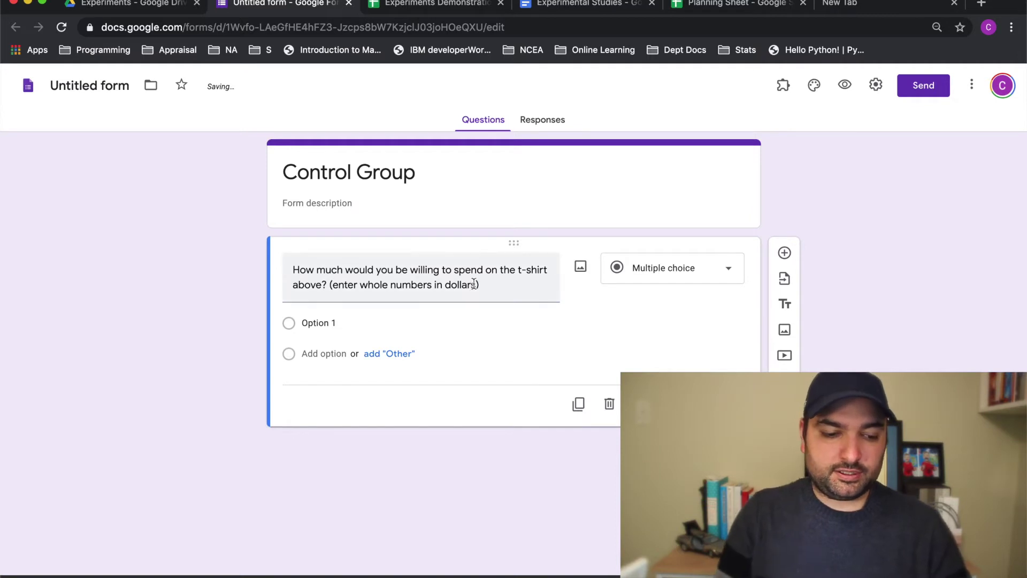
triple_click(432, 290)
key("super+x")
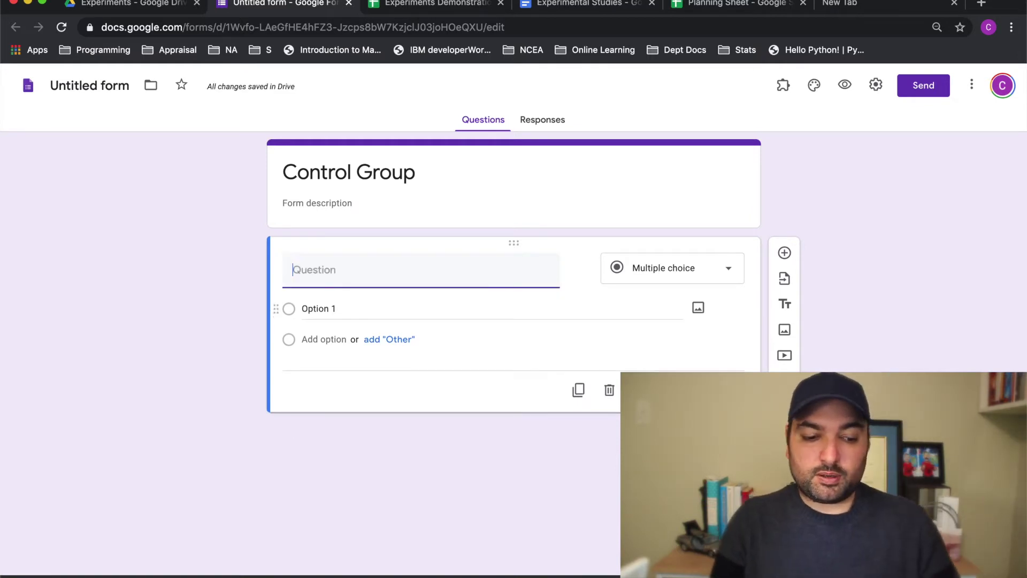
key("super+v")
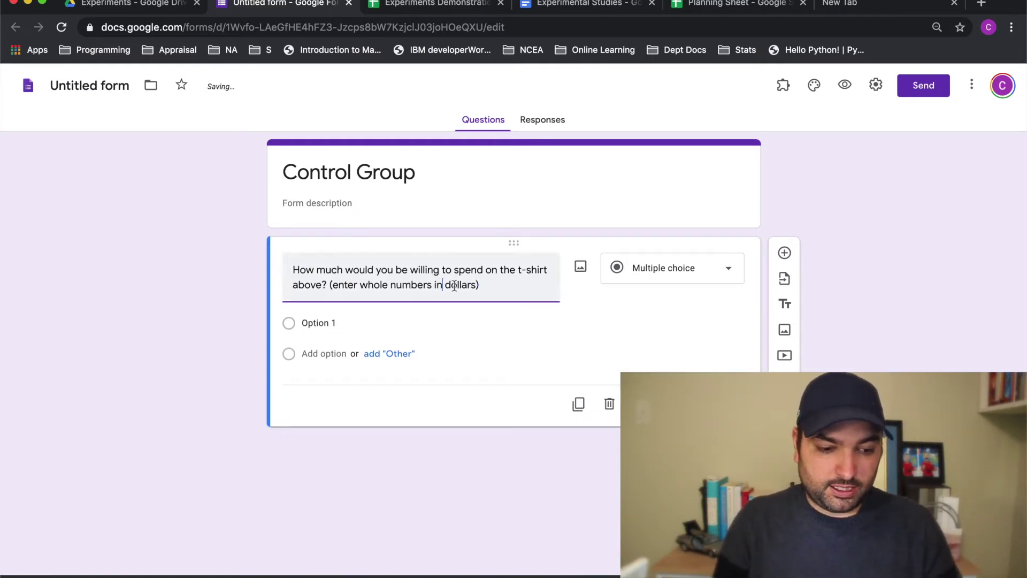
Step: Move the hint "enter whole numbers in dollars" from the question title into a question description, dropping its parentheses
left_click_drag(481, 285, 330, 284)
key("BackSpace")
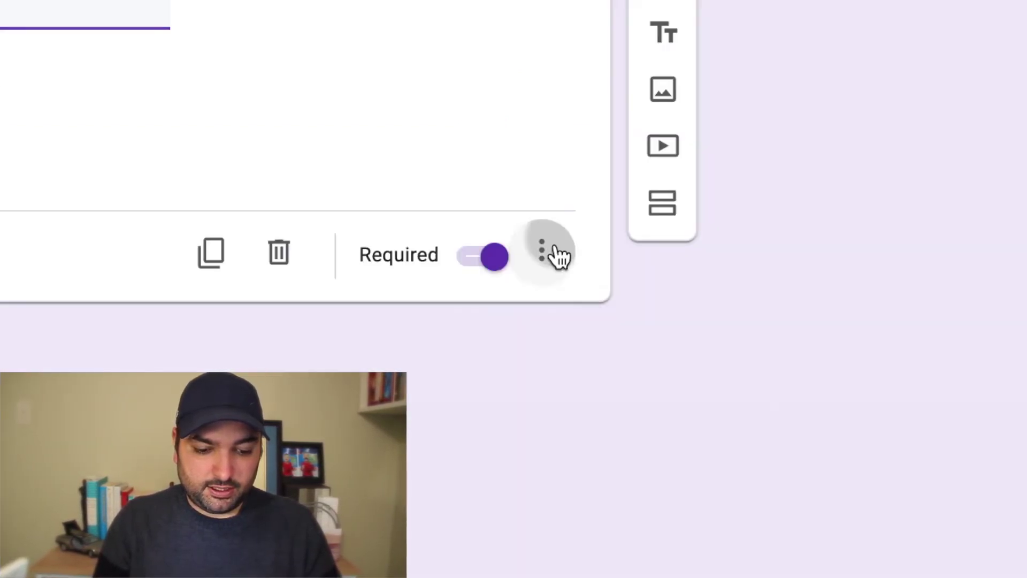
left_click(729, 403)
left_click(655, 367)
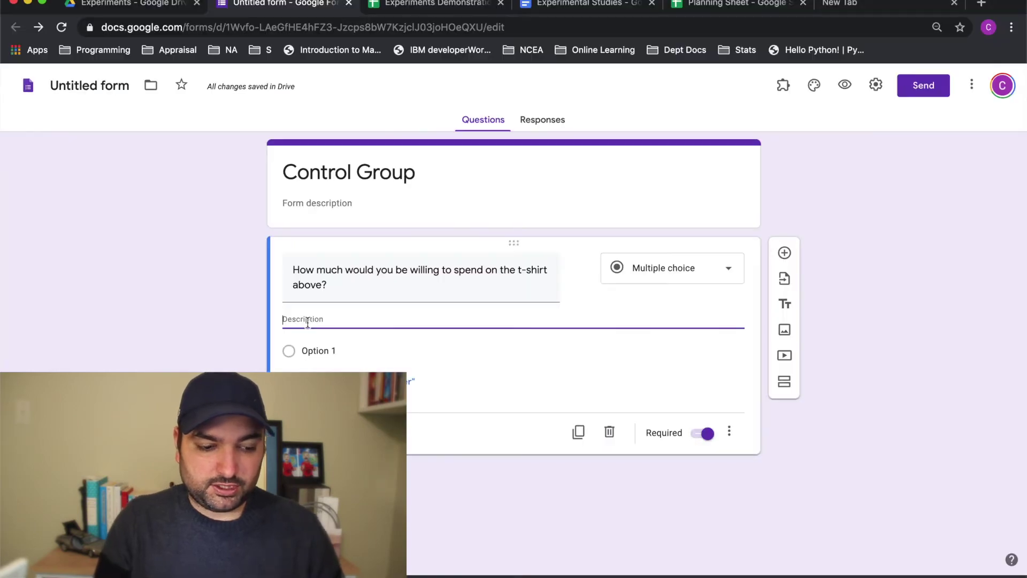
key("ctrl+v")
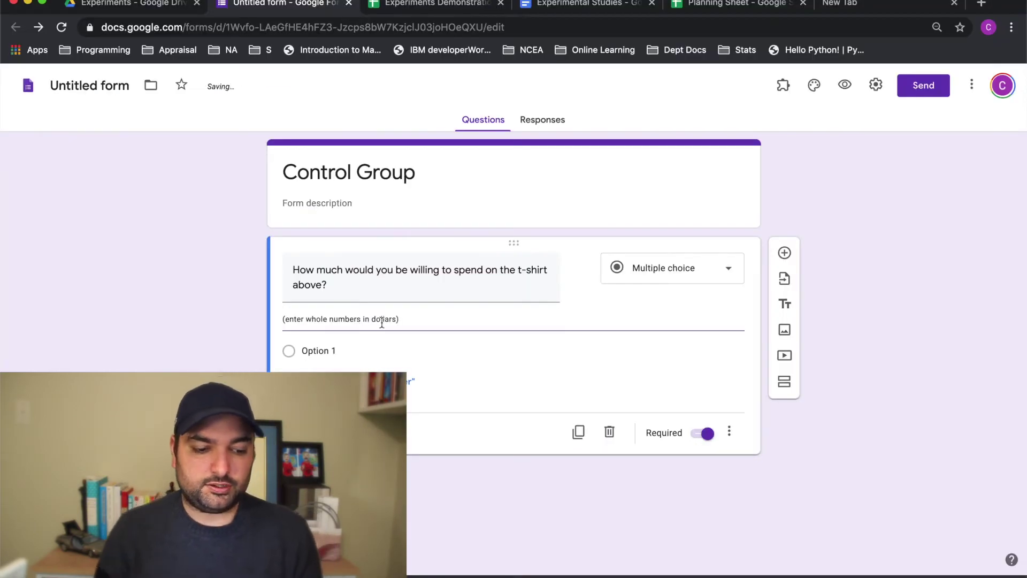
left_click(286, 319)
key("BackSpace")
left_click(410, 321)
key("BackSpace")
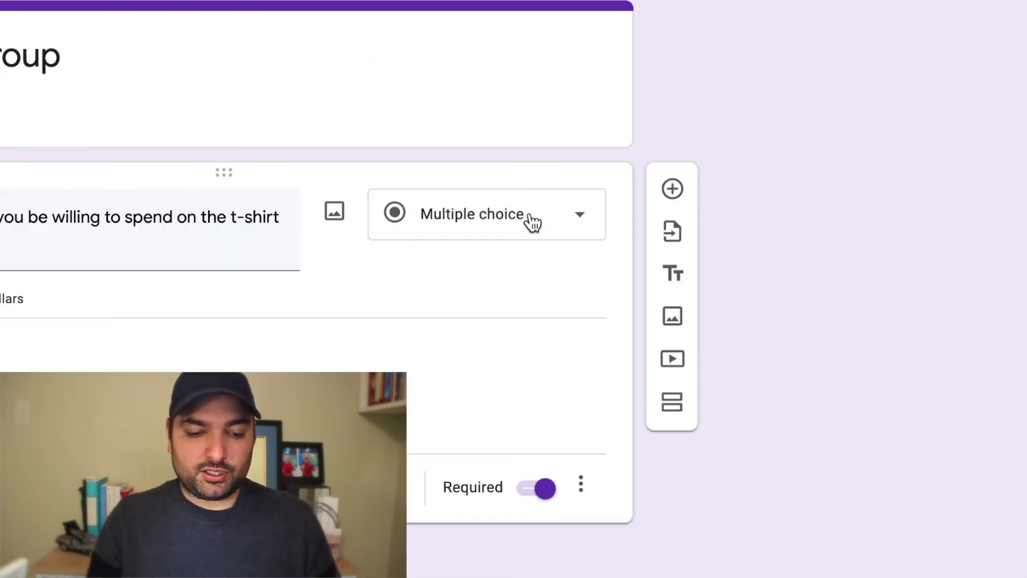
Step: Change the t-shirt question's type to Short answer and turn on response validation for it
left_click(697, 272)
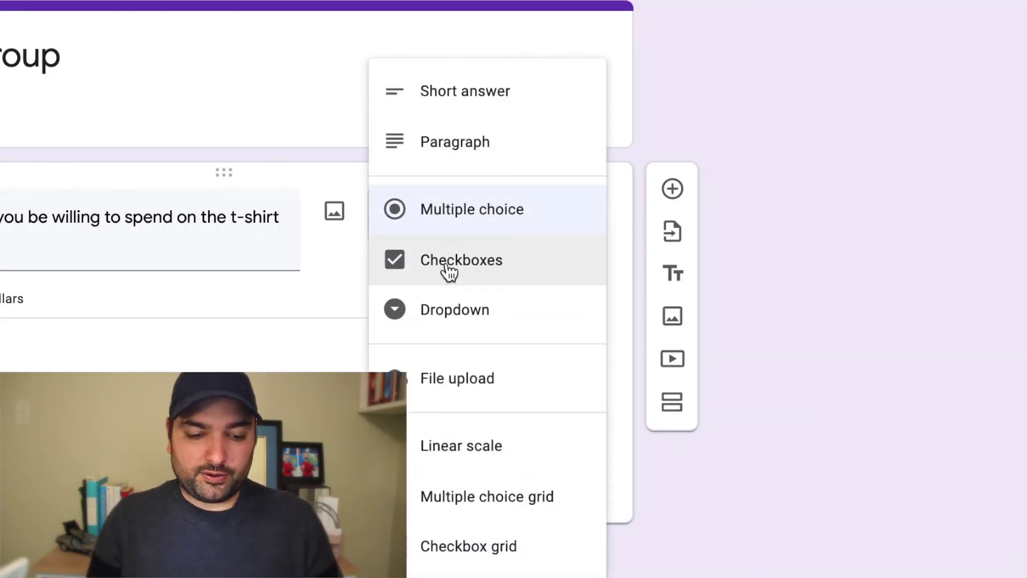
left_click(528, 105)
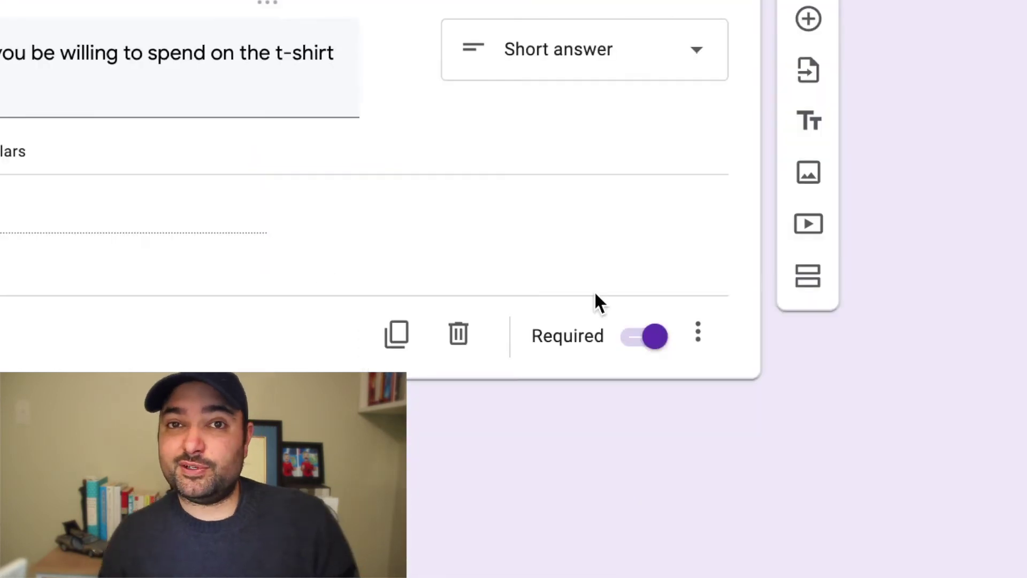
left_click(698, 334)
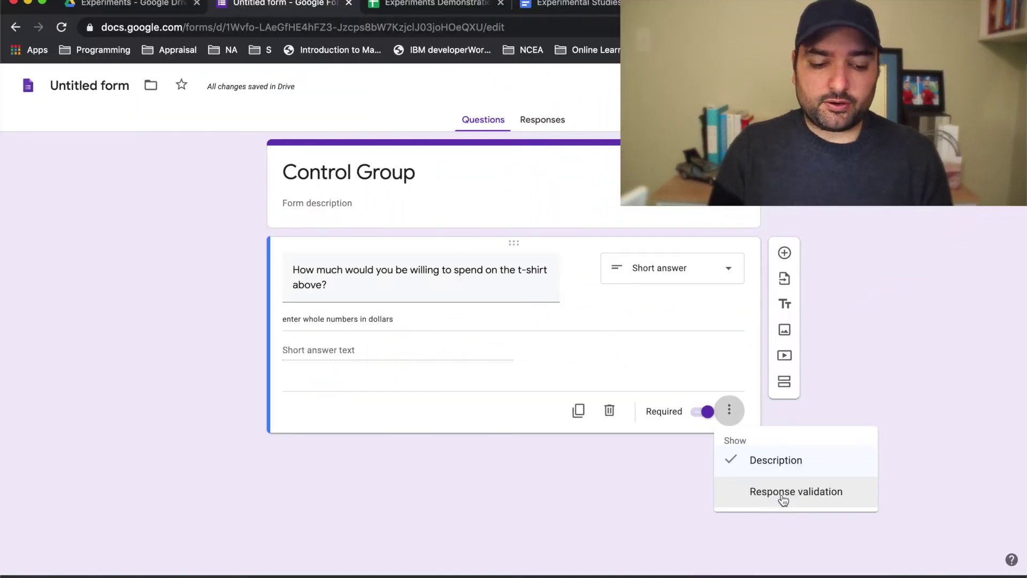
left_click(804, 508)
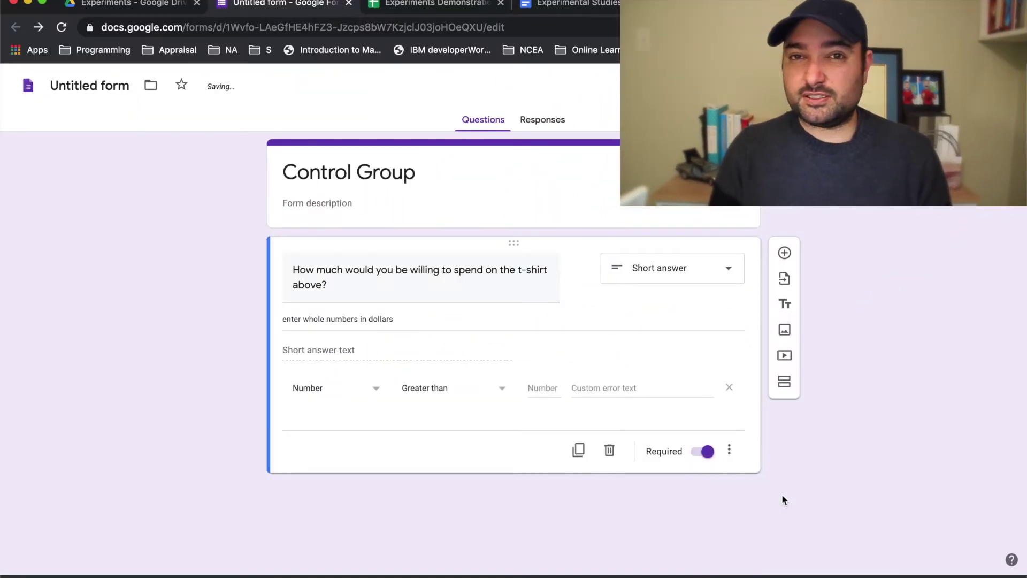
Step: Set the validation rule to accept only a number greater than 0
left_click(355, 395)
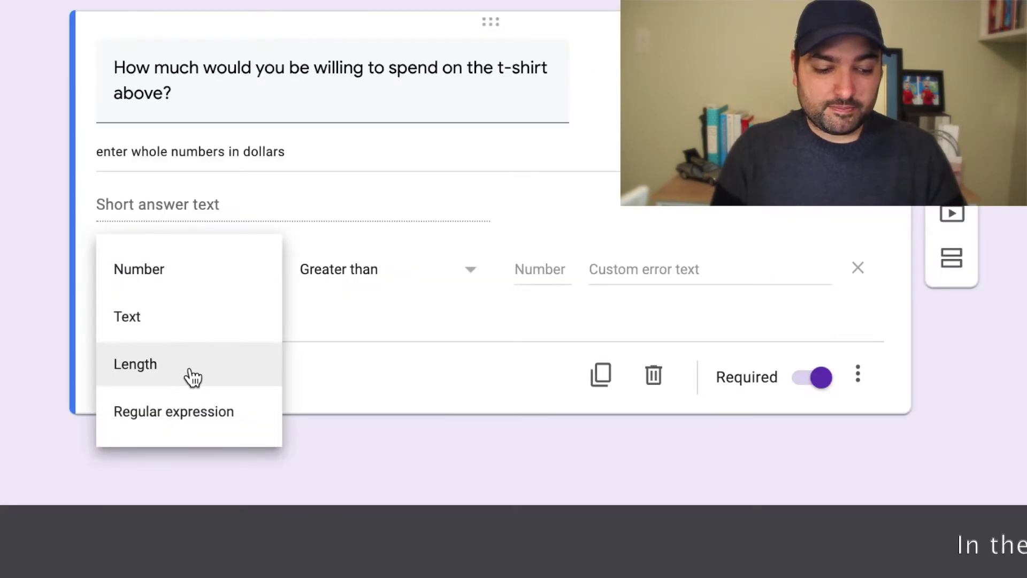
left_click(346, 394)
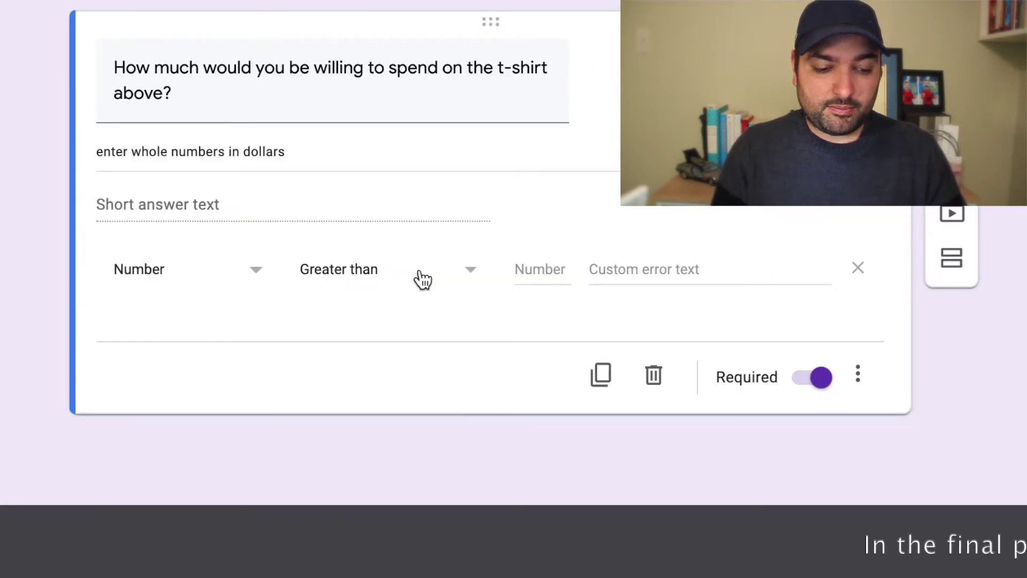
left_click(423, 278)
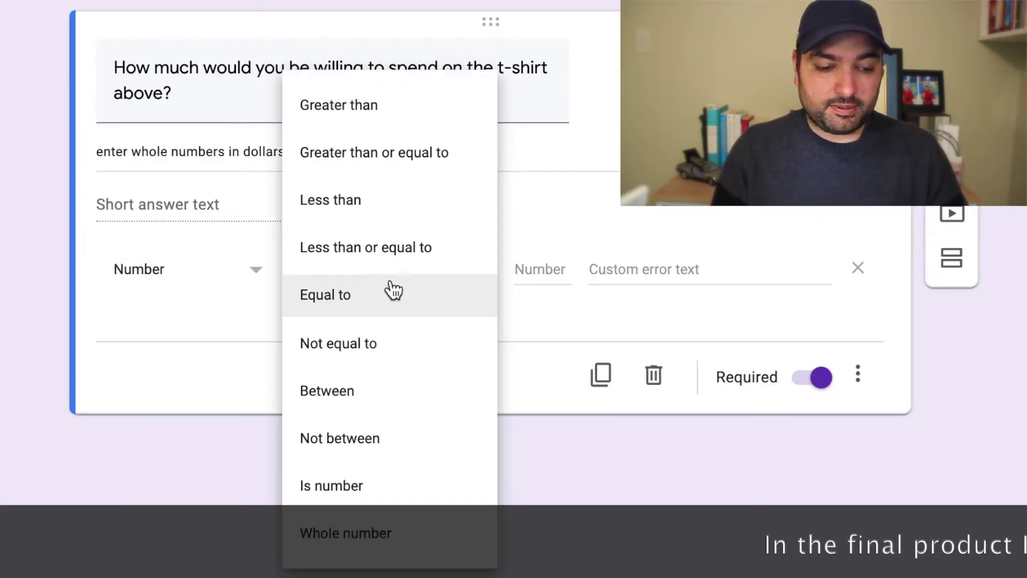
left_click(411, 101)
left_click(543, 268)
type("0")
Step: Set the validation rule's custom error text to "Enter a dollar amount greater than $0"
left_click(641, 273)
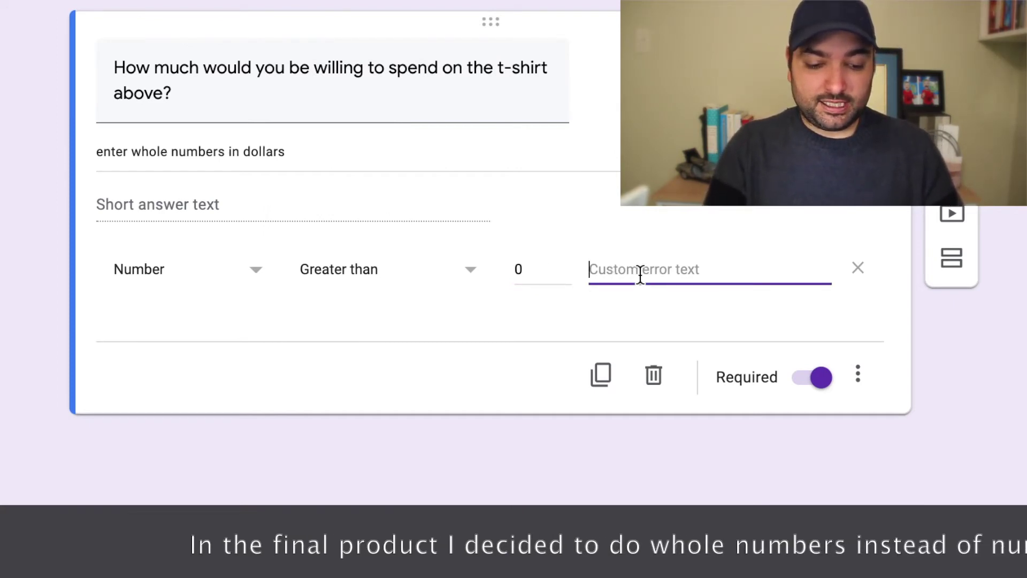
type("Put")
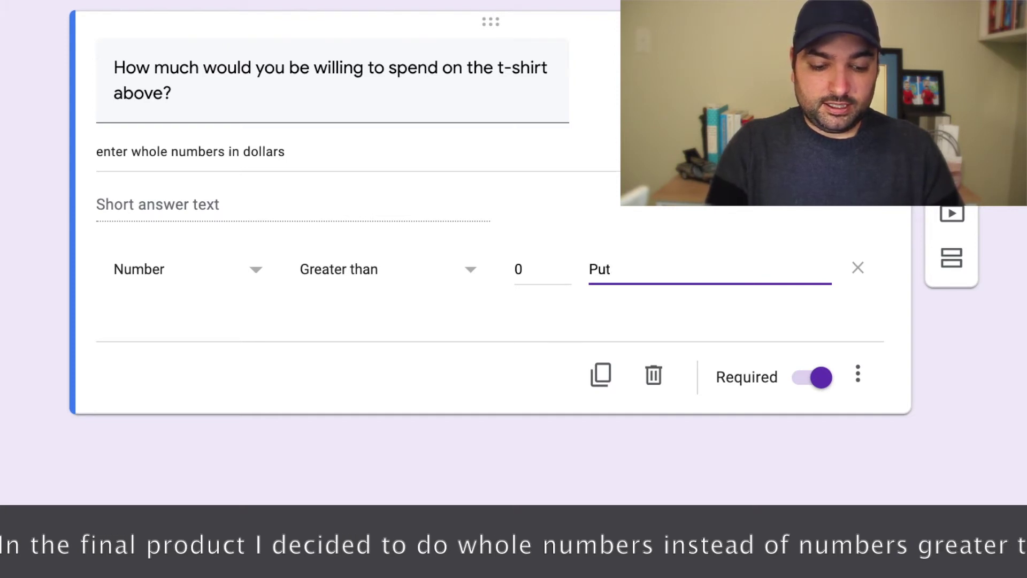
type(" a dollar")
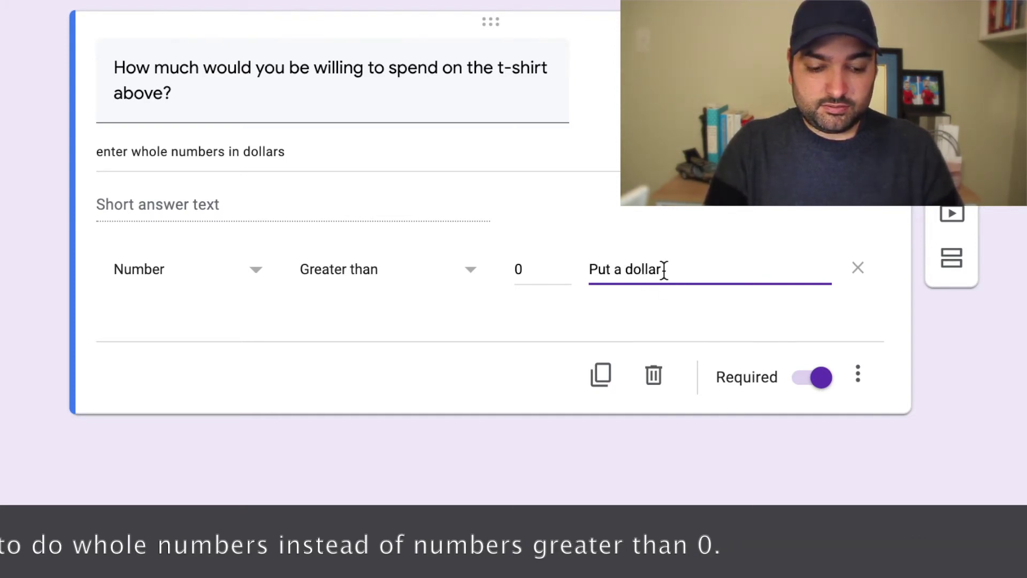
left_click_drag(662, 267, 616, 266)
key("BackSpace")
type("in")
key("BackSpace")
key("BackSpace")
key("BackSpace")
key("BackSpace")
key("BackSpace")
key("BackSpace")
type("Enter a o")
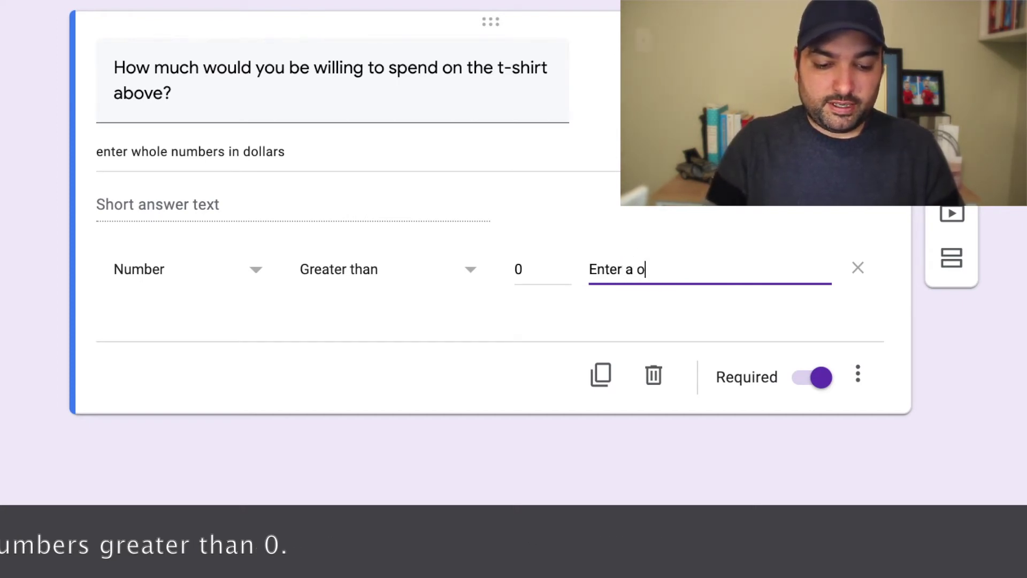
key("BackSpace")
type("dollar am")
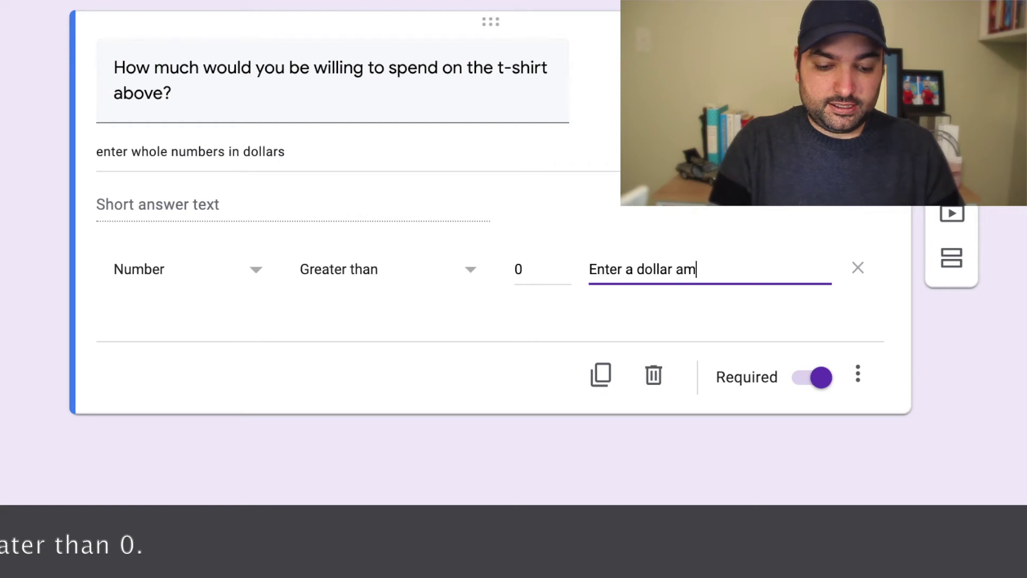
type("ount greater than")
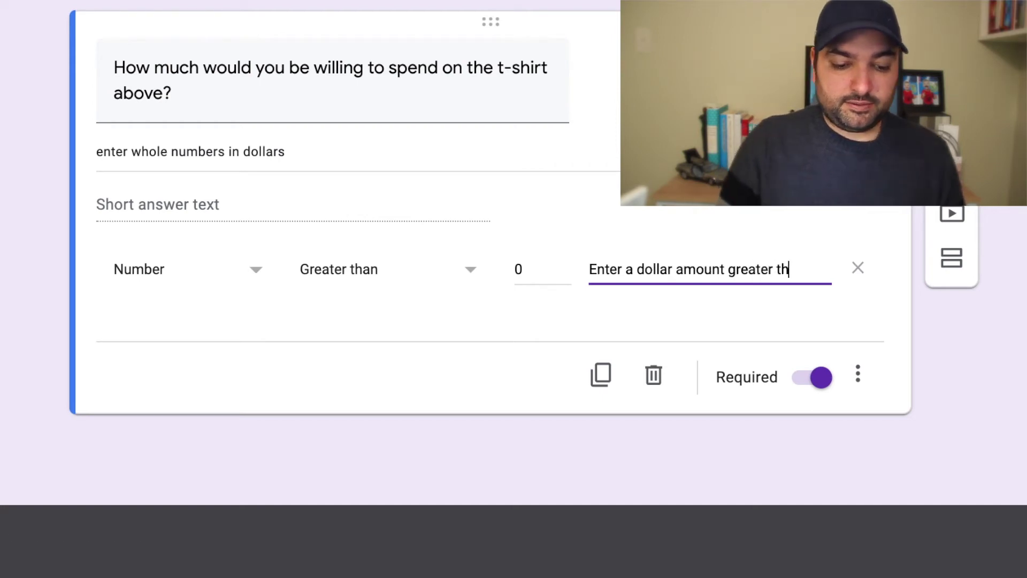
type(" $0")
scroll(332, 220, "up", 1)
scroll(332, 220, "down", 1)
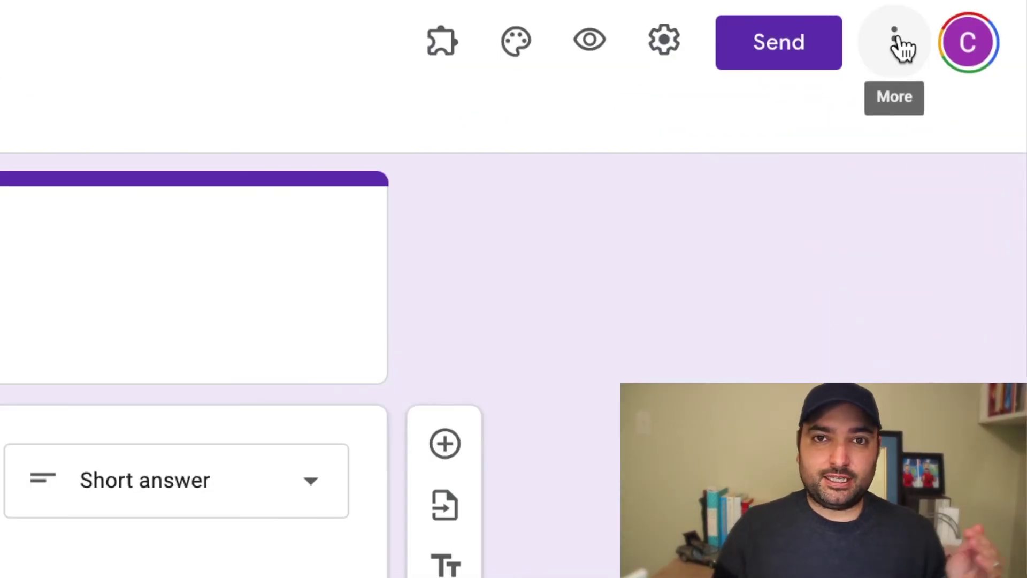
left_click(972, 86)
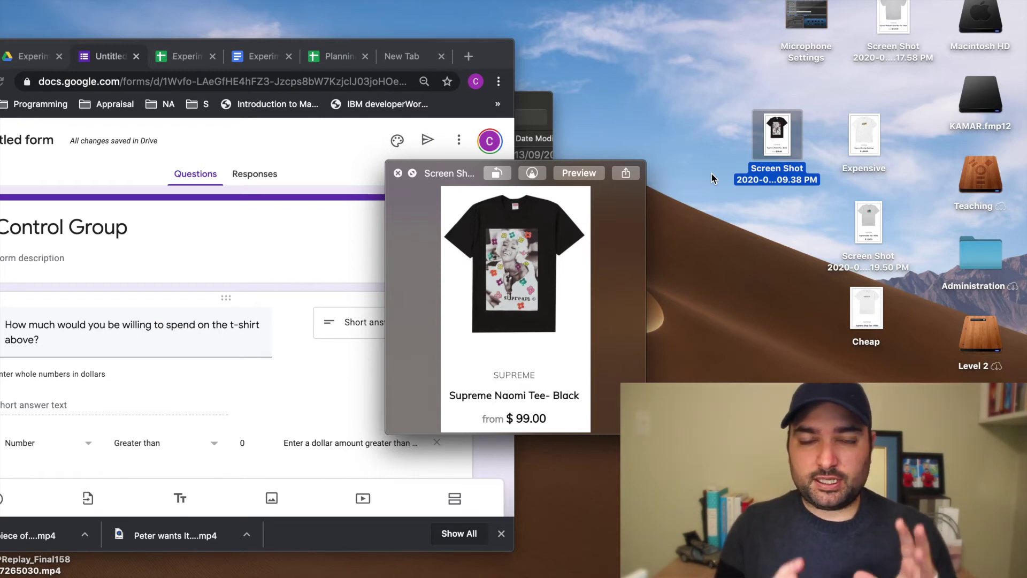
Step: Preview the "Expensive" image and the black T-shirt screenshot on the desktop to compare their designs and prices
key("space")
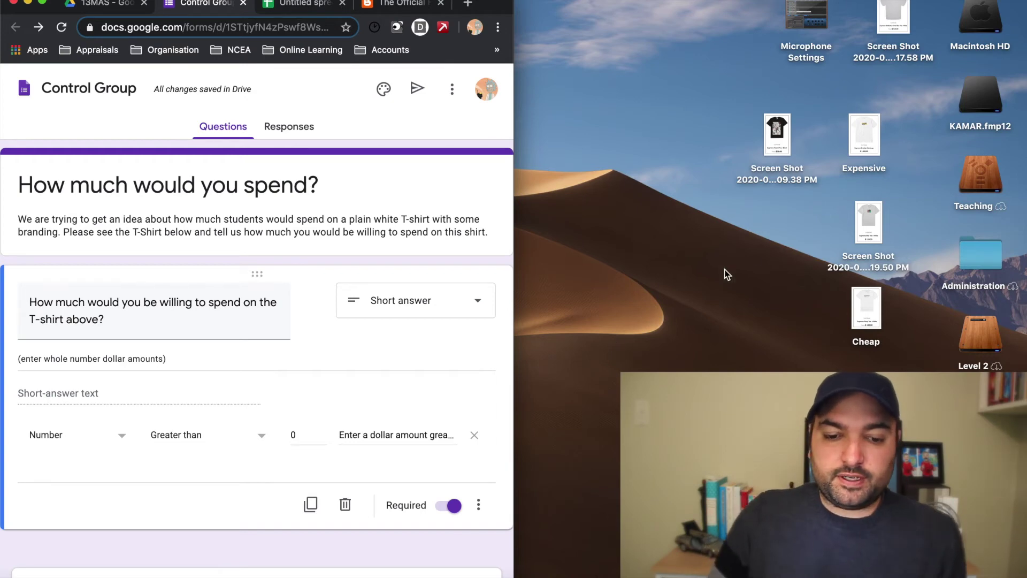
left_click(782, 143)
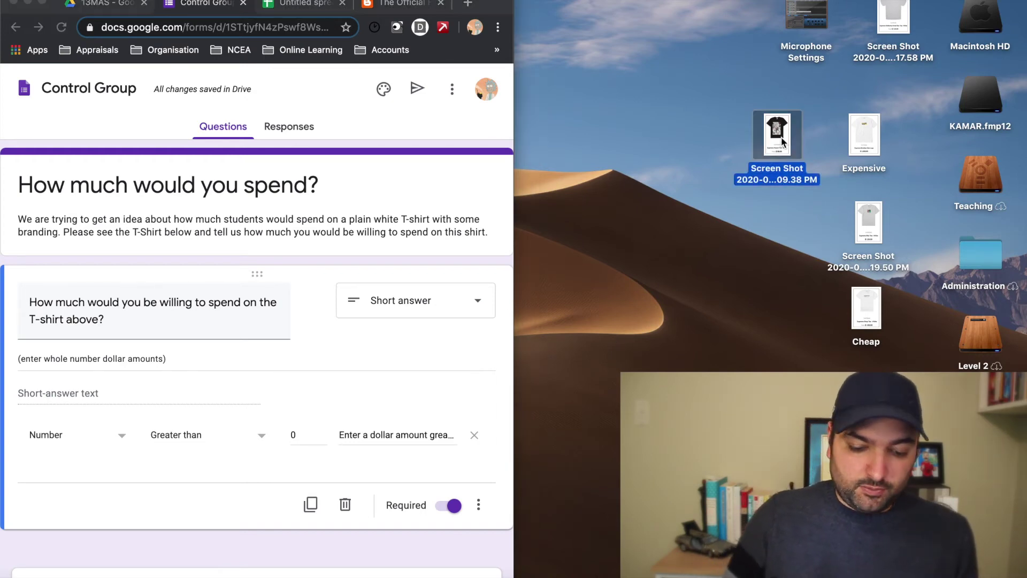
left_click(871, 132)
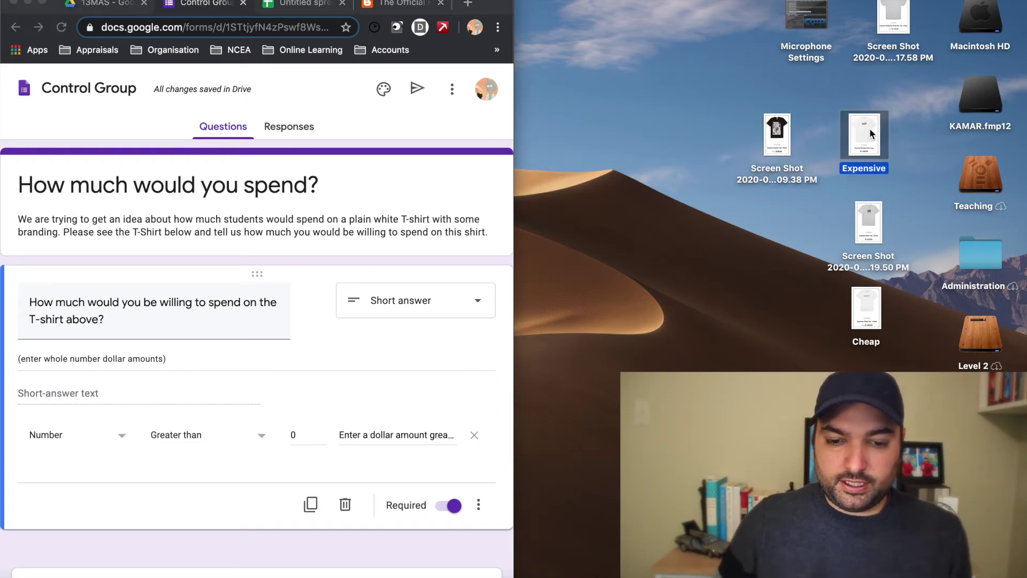
key("space")
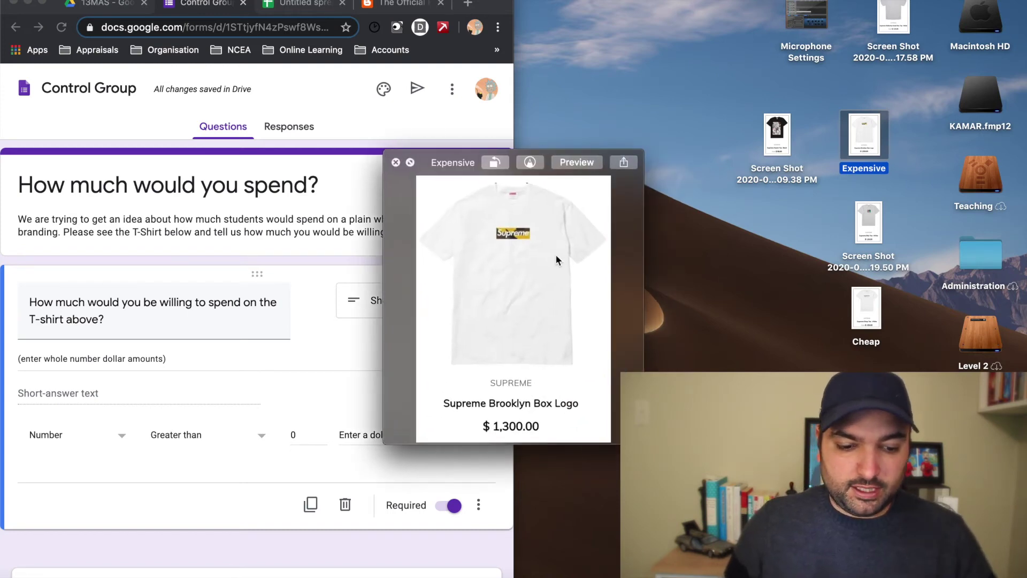
left_click(397, 162)
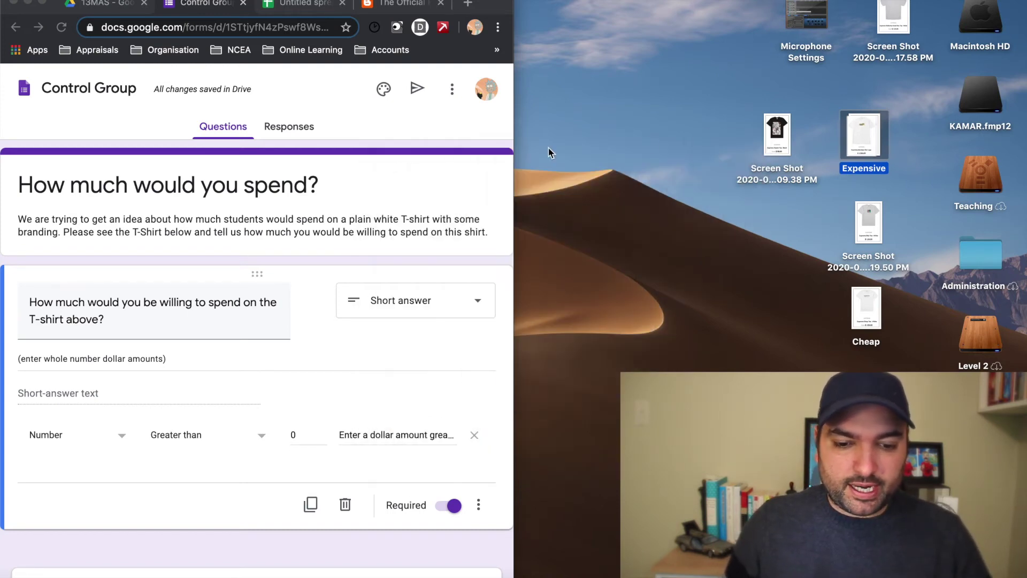
left_click(785, 137)
key("space")
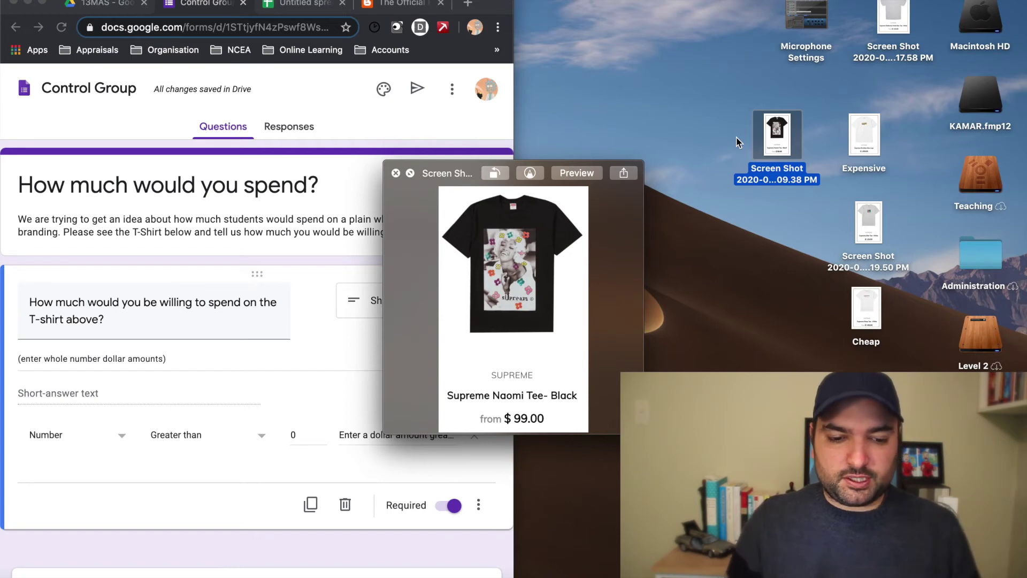
scroll(531, 260, "up", 3)
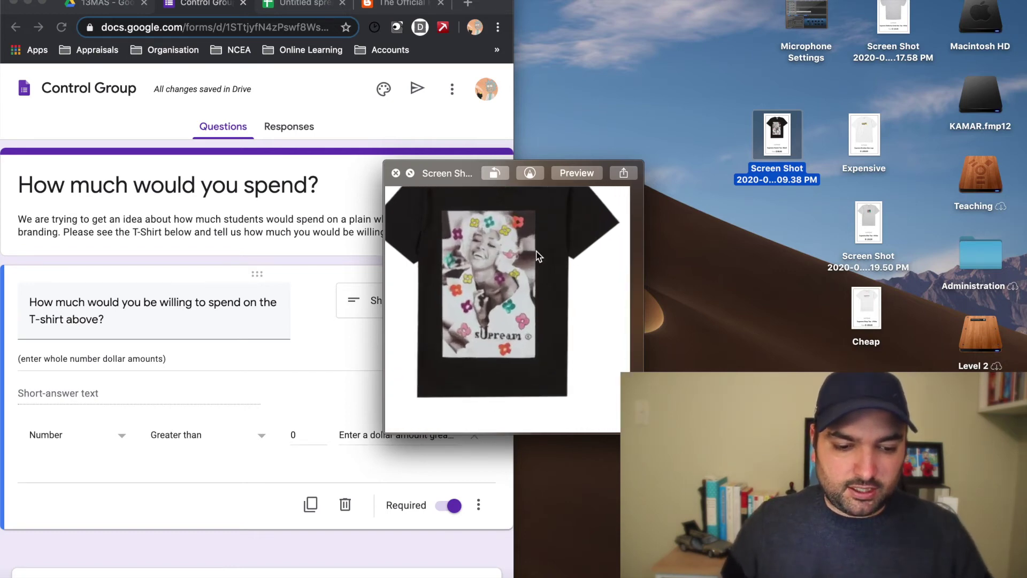
scroll(538, 257, "down", 3)
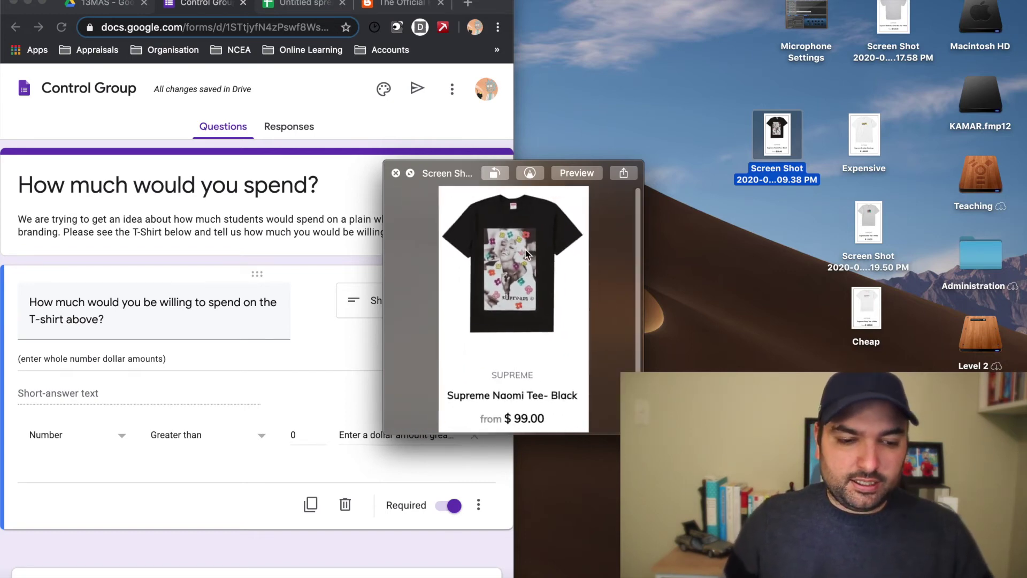
left_click(396, 174)
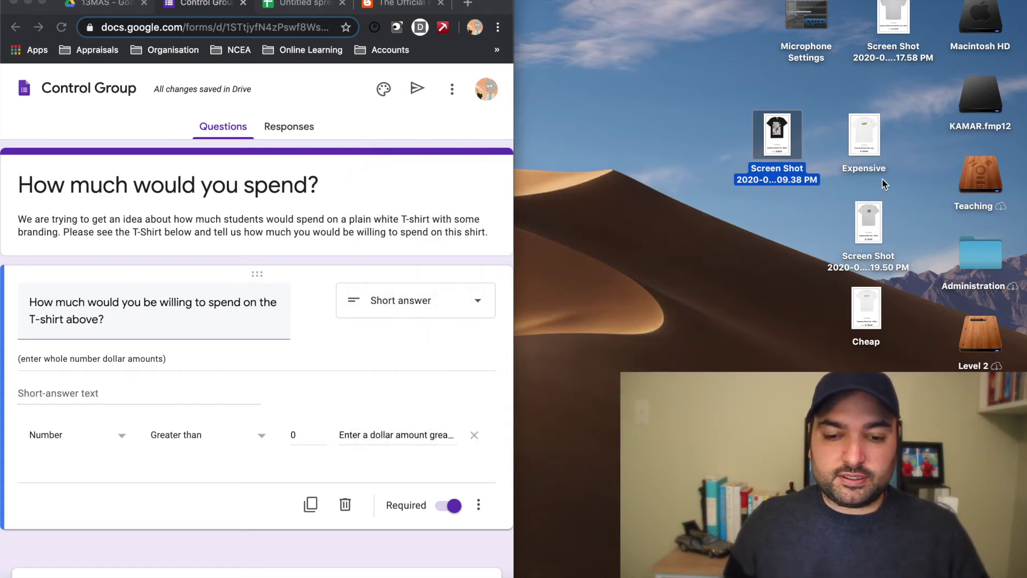
Step: Preview the remaining white T-shirt screenshot and the "Cheap" image on the desktop, examining each shirt's design and price
left_click(870, 224)
key("space")
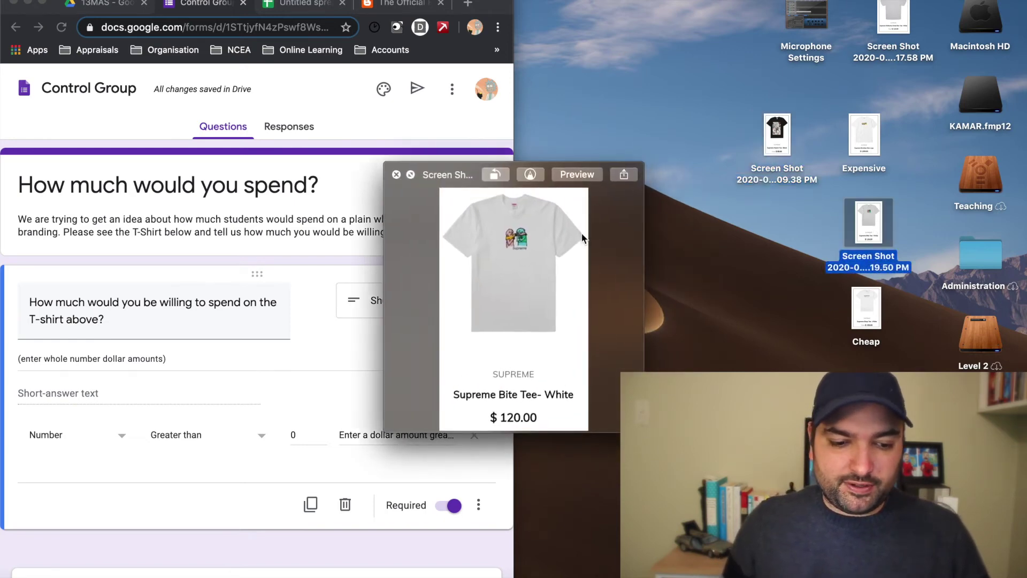
scroll(520, 245, "up", 5)
scroll(520, 245, "down", 5)
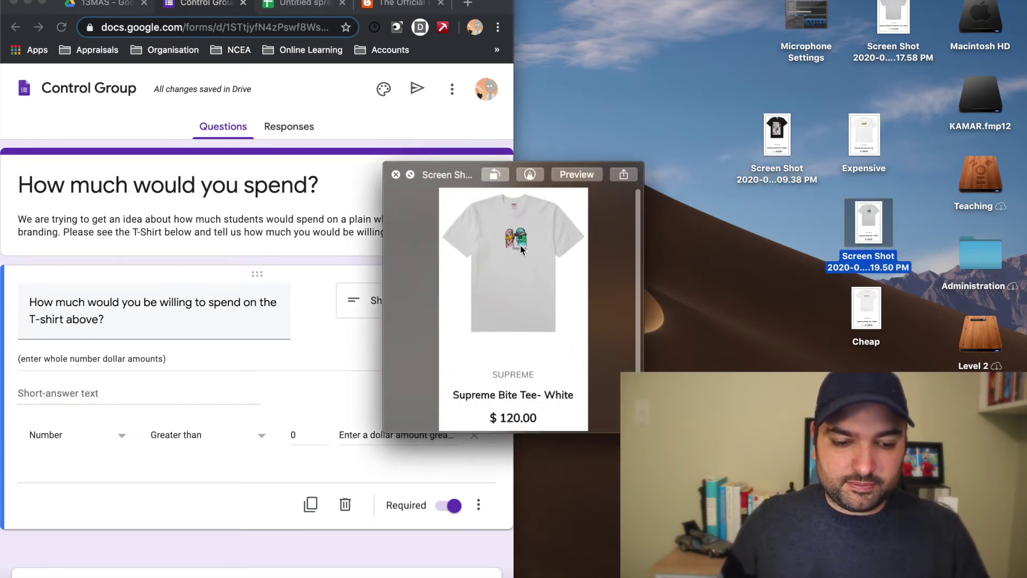
key("space")
left_click(867, 310)
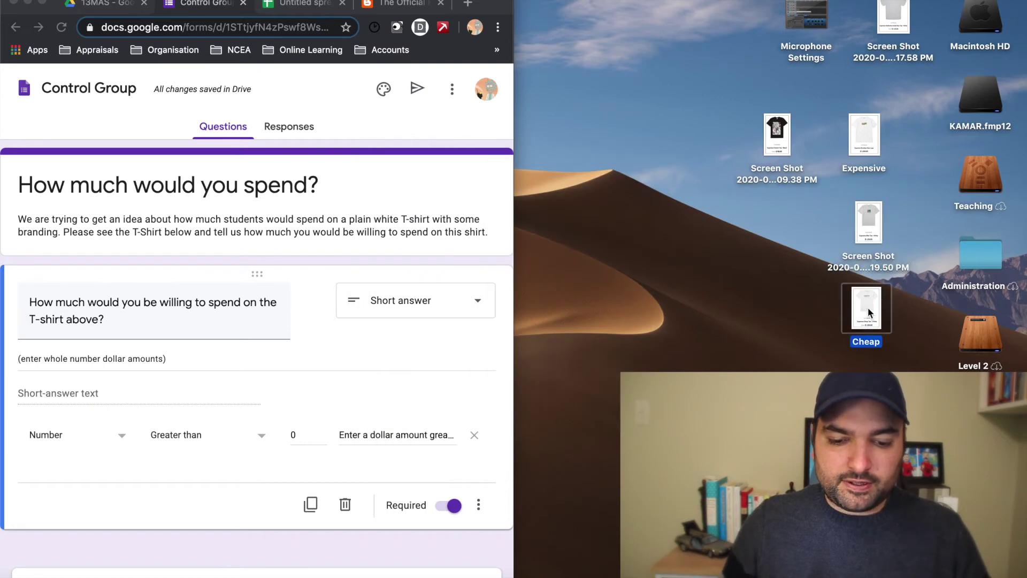
key("space")
scroll(523, 290, "up", 3)
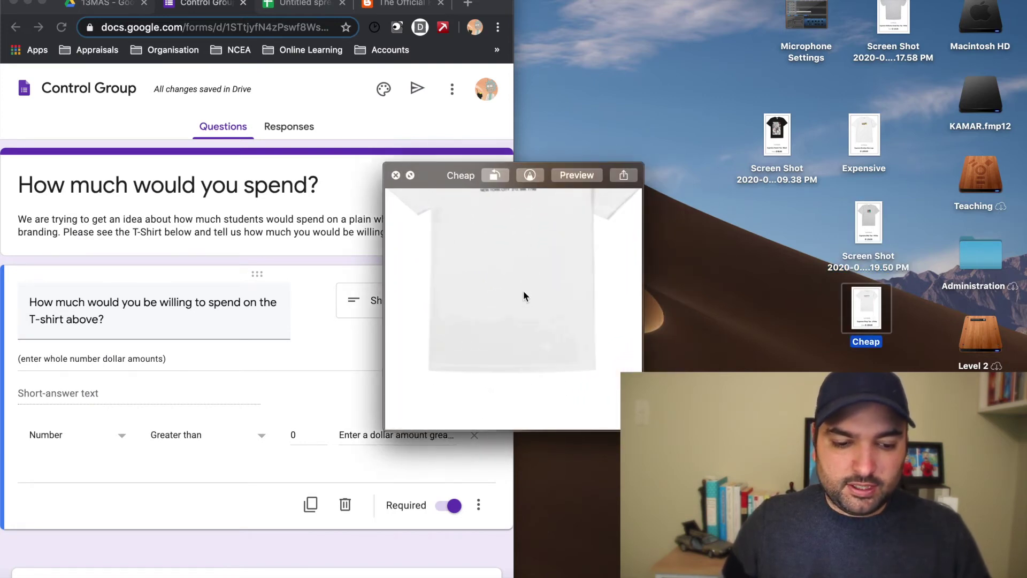
scroll(523, 290, "up", 4)
scroll(523, 291, "down", 5)
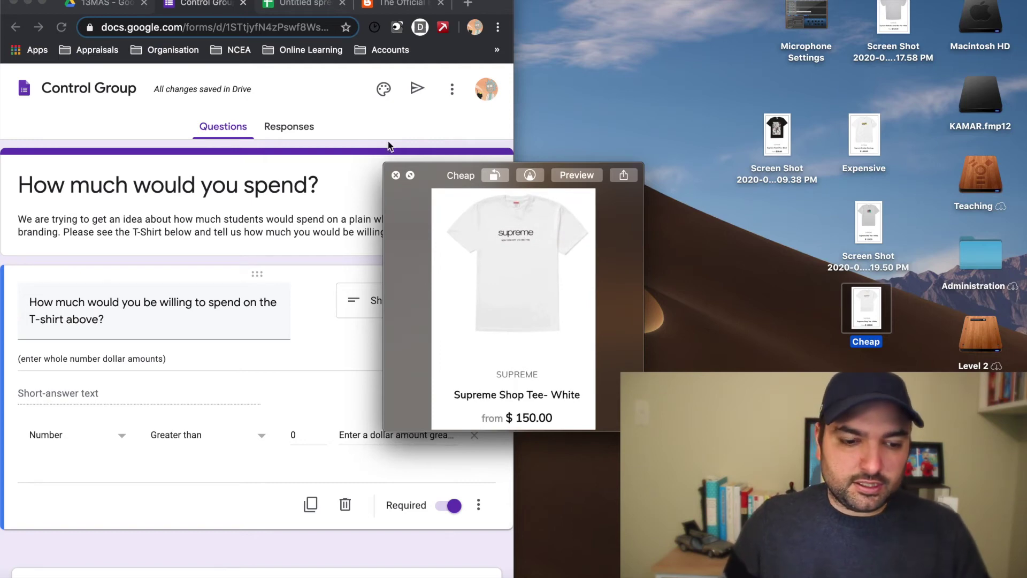
left_click(396, 176)
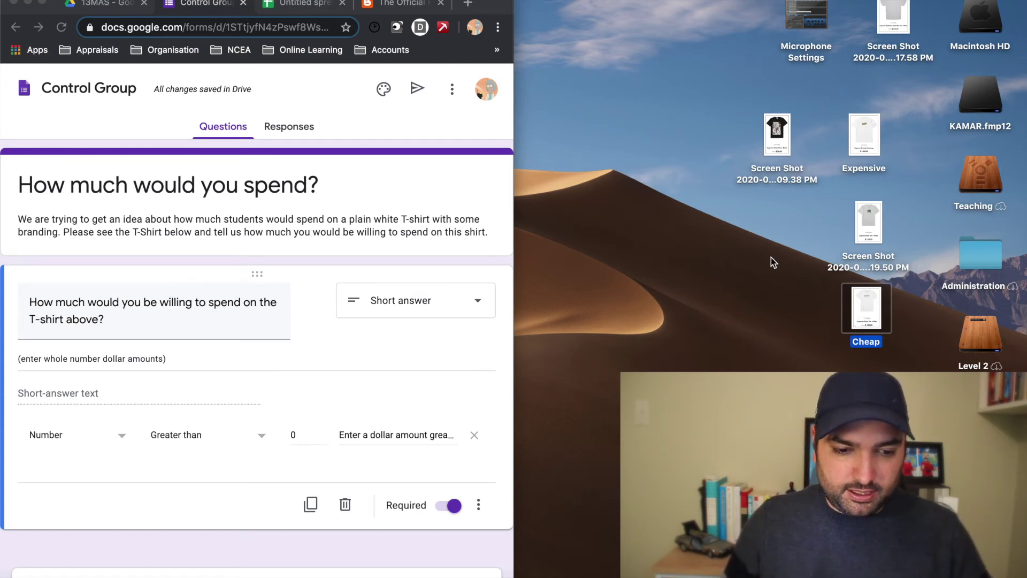
Step: Switch to Preview with the "Cheap" image, crop off the price line below the product name, and save it
left_click_drag(321, 8, 788, 57)
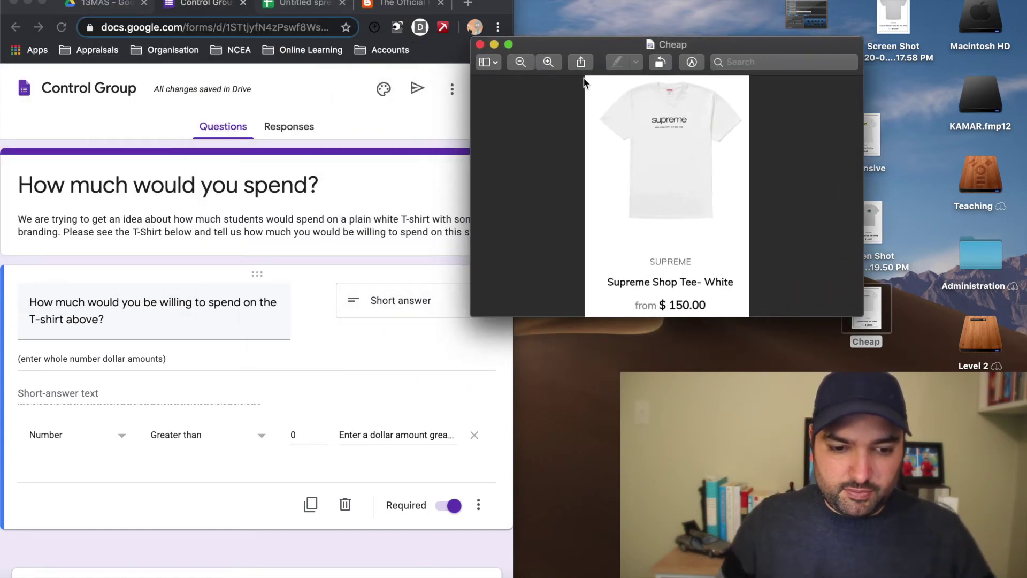
left_click_drag(586, 79, 748, 290)
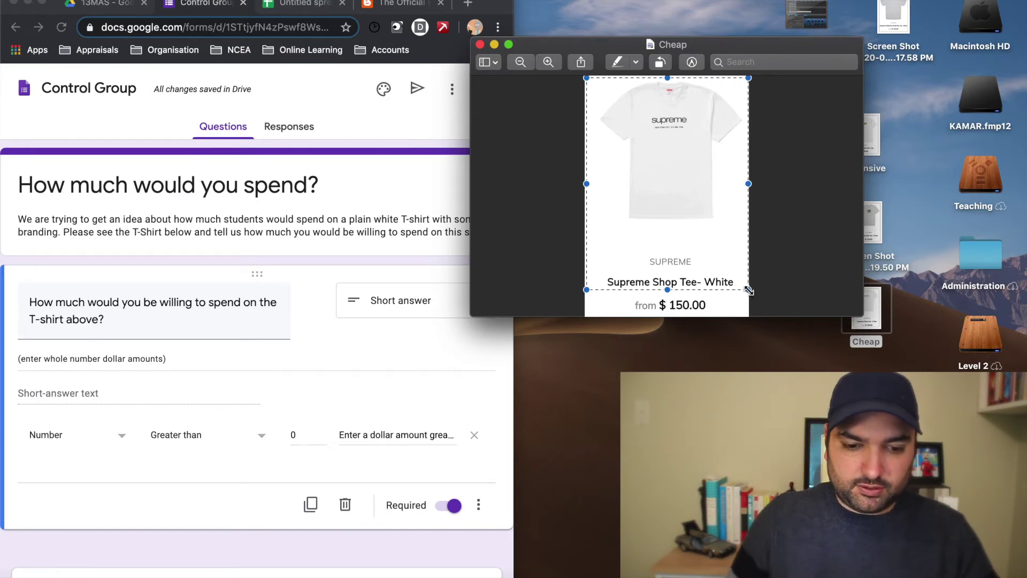
key("super+k")
key("super+s")
key("super+w")
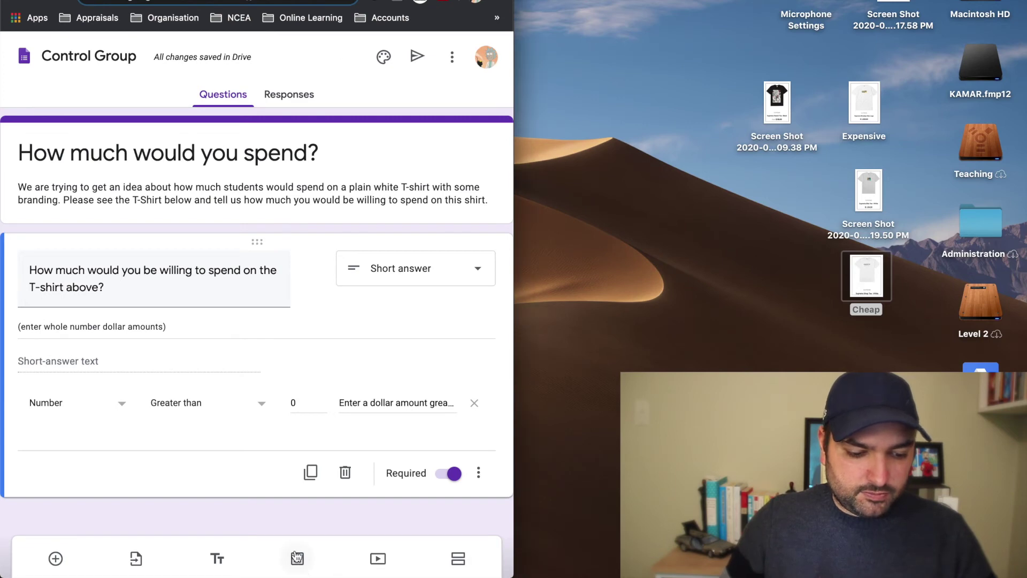
Step: Insert the "Cheap" image file from the desktop into the form below the spending question
left_click(297, 558)
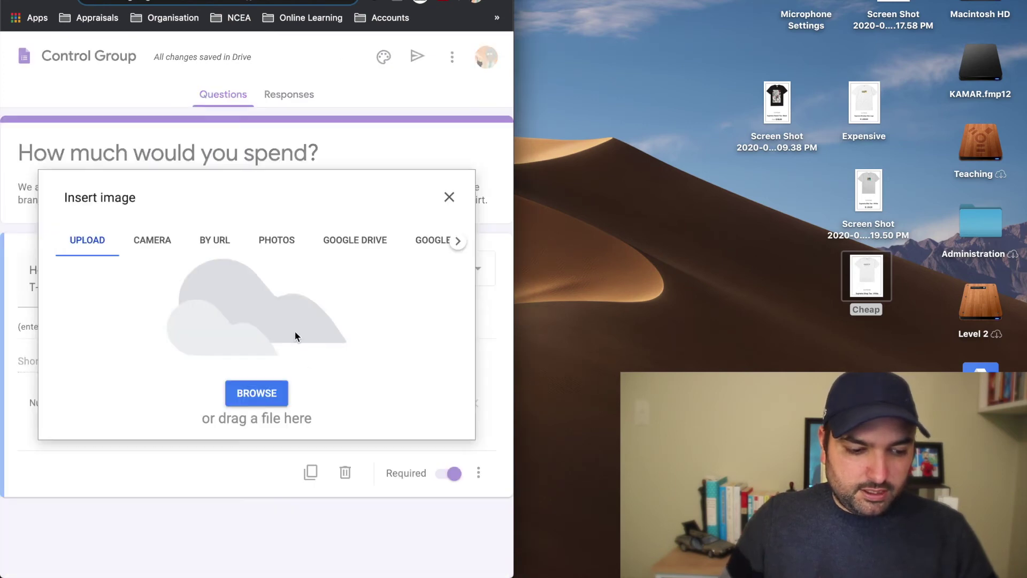
left_click_drag(848, 273, 267, 311)
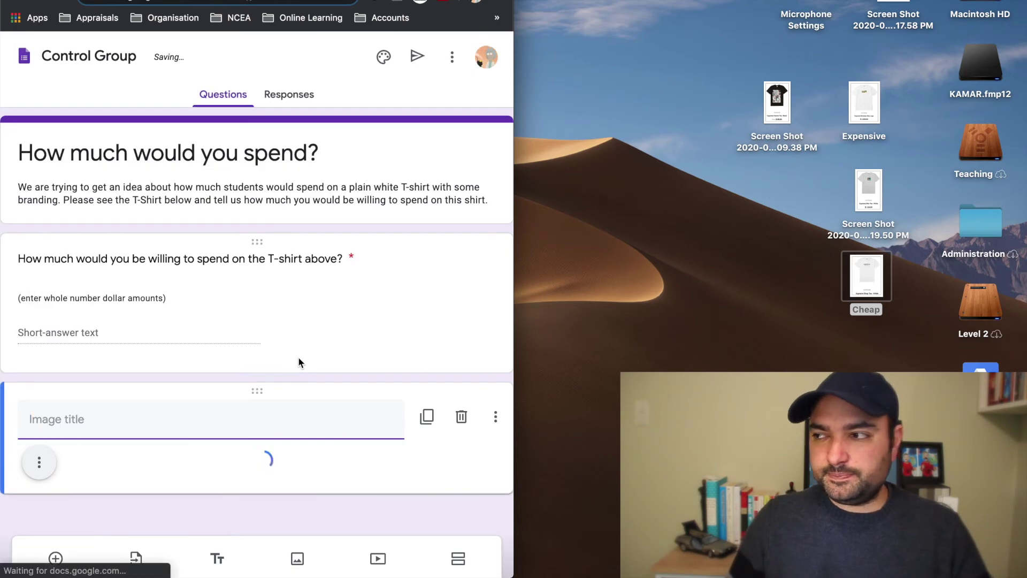
scroll(193, 390, "down", 3)
scroll(193, 391, "down", 1)
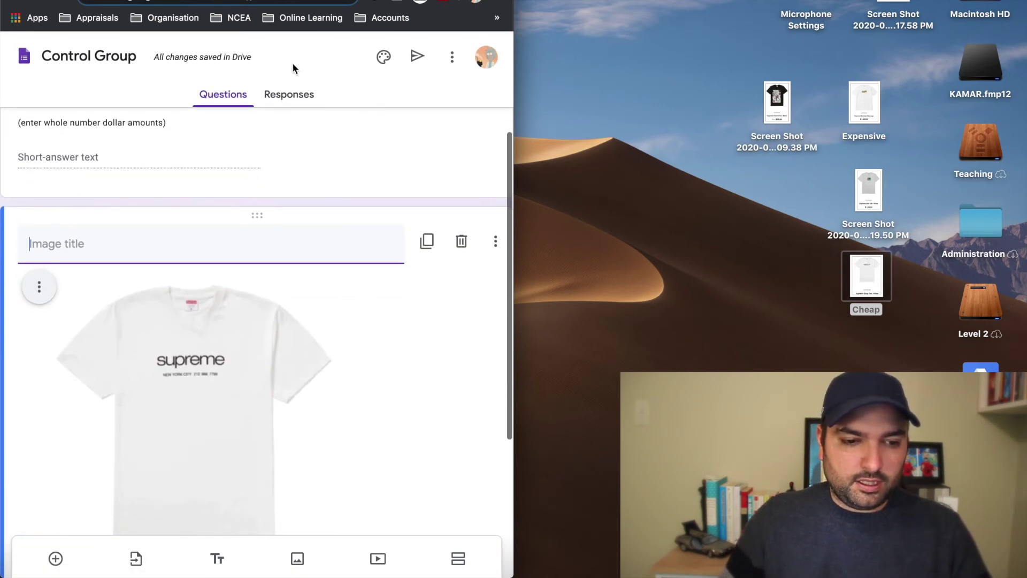
Step: Widen the browser window and title the inserted image "Plain White T-Shirt from Supreme"
left_click_drag(515, 112, 920, 112)
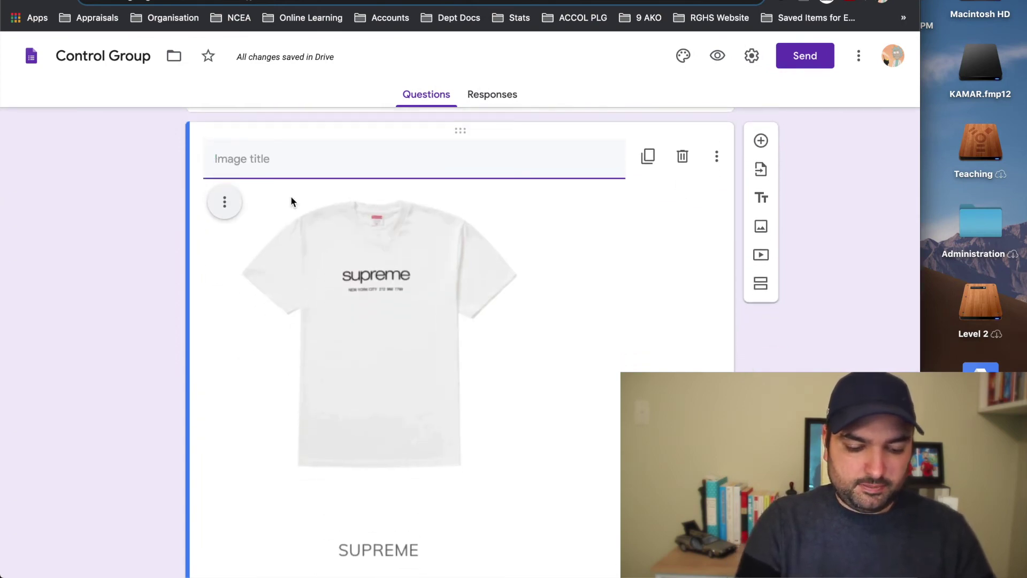
type("Plain ")
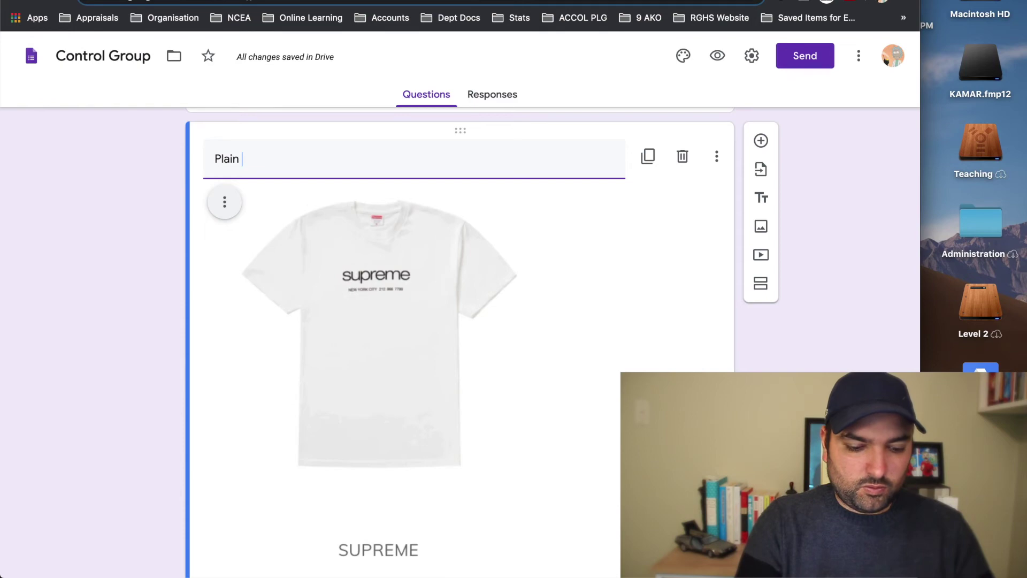
type("White T-Shirt from Supreme")
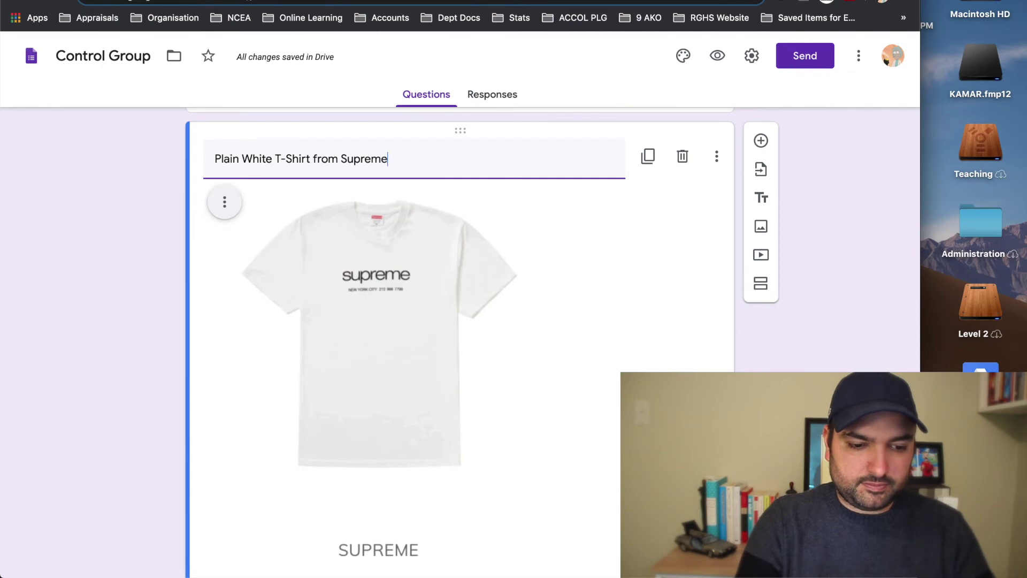
scroll(336, 342, "down", 2)
scroll(336, 342, "up", 2)
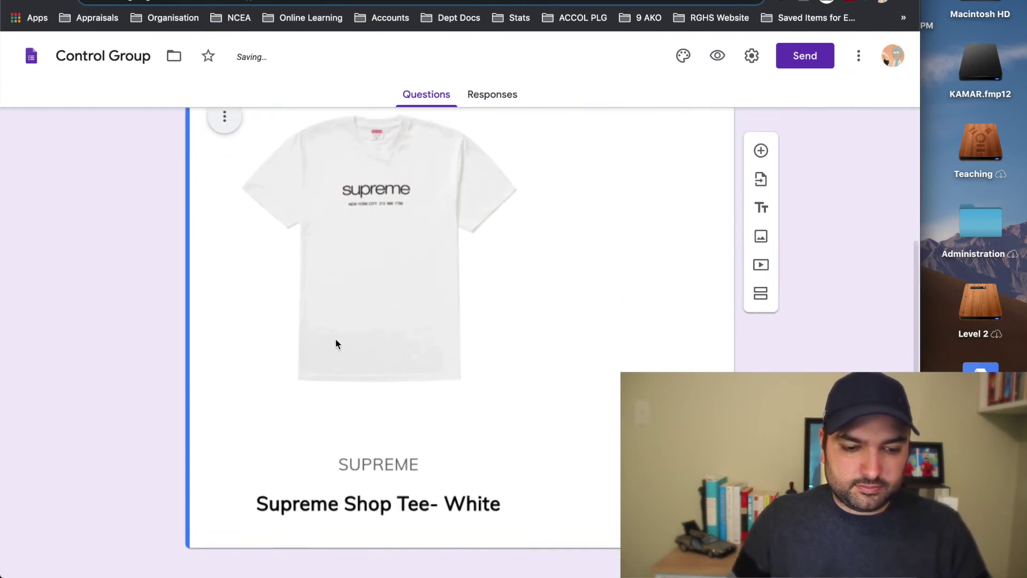
Step: Move the T-shirt image block above the spending question and check the form's layout
scroll(336, 342, "down", 2)
scroll(336, 344, "up", 10)
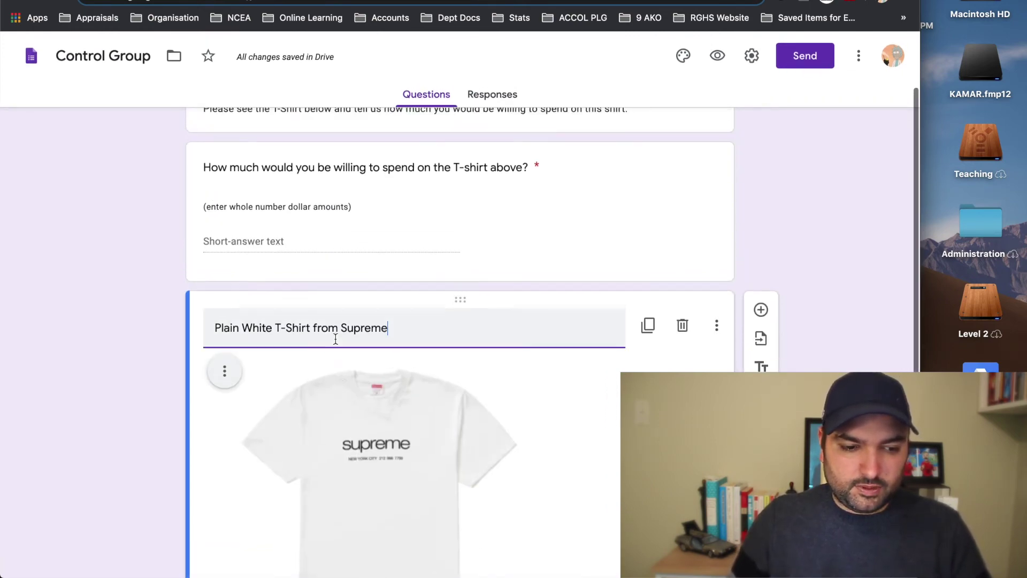
left_click_drag(455, 392, 451, 231)
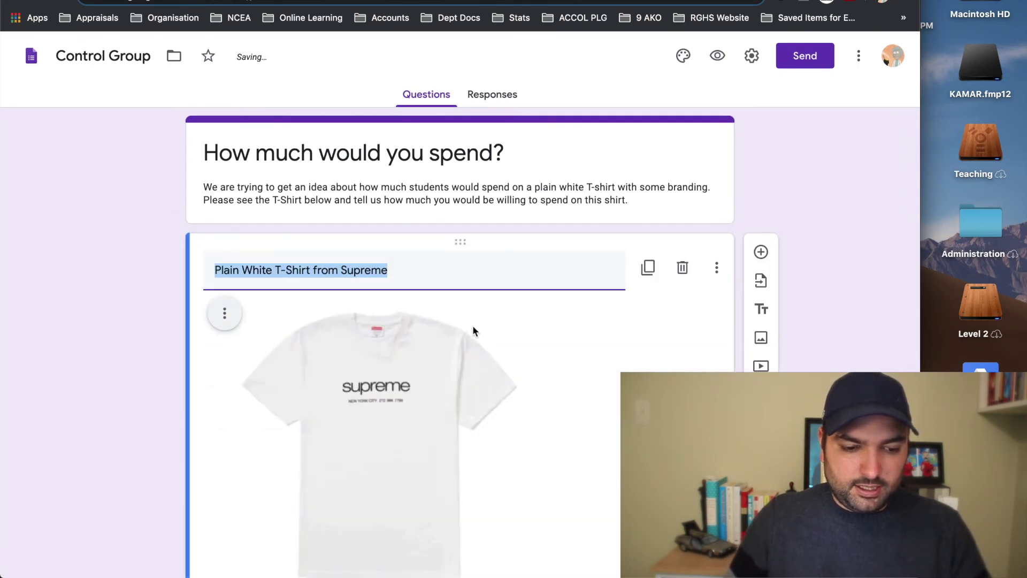
scroll(473, 326, "down", 3)
scroll(473, 327, "up", 2)
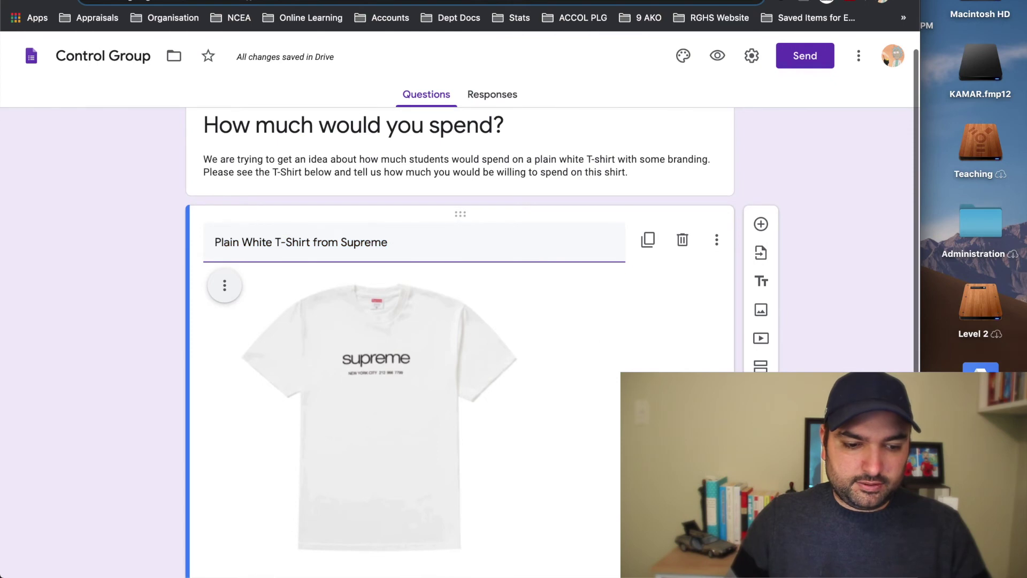
scroll(473, 327, "down", 5)
scroll(460, 343, "down", 1)
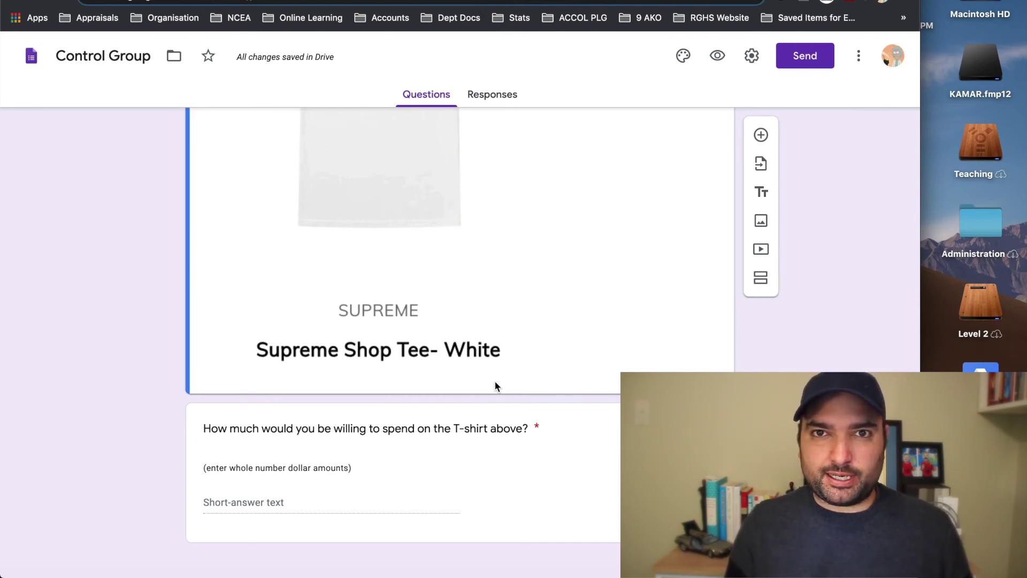
scroll(494, 380, "up", 6)
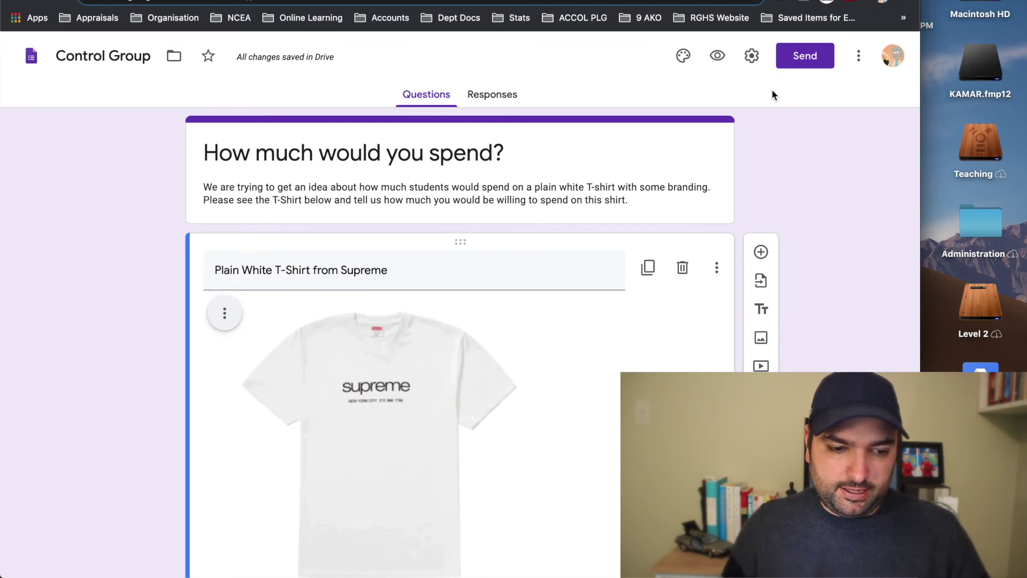
Step: Make a copy of the Control Group form named "Treatment Group" in the 13MAS folder
left_click(858, 55)
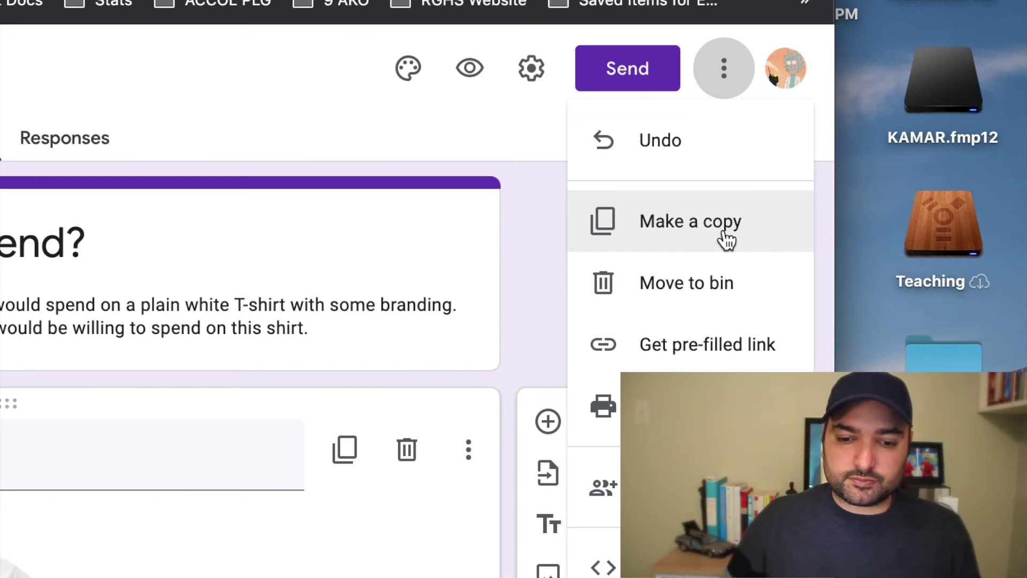
left_click(726, 235)
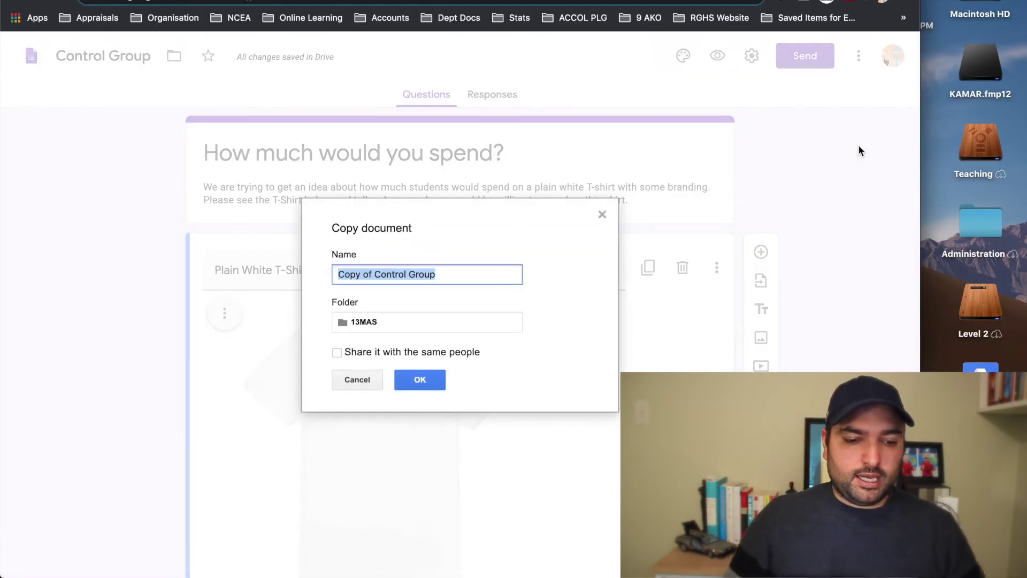
type("Treatment")
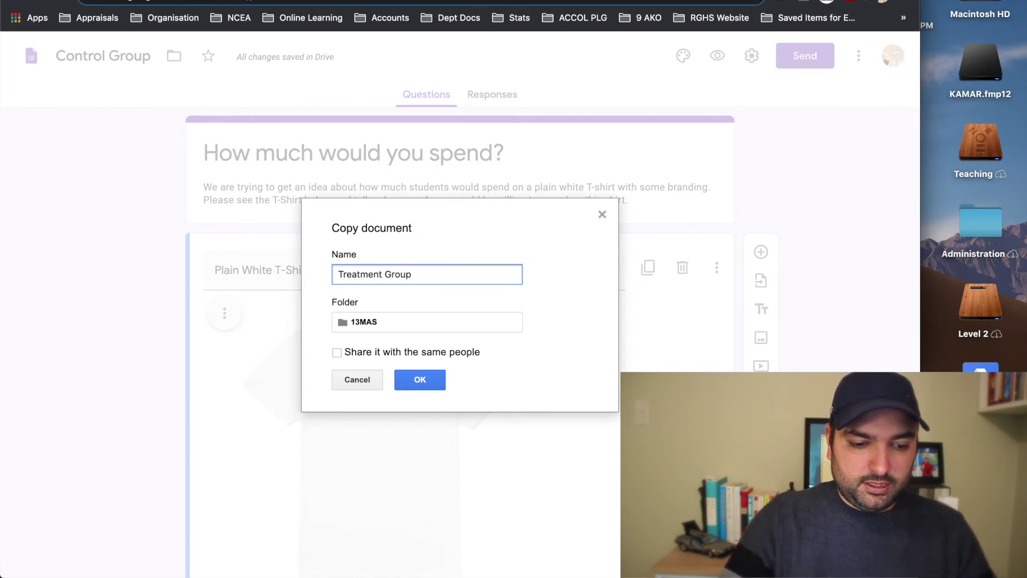
left_click(428, 380)
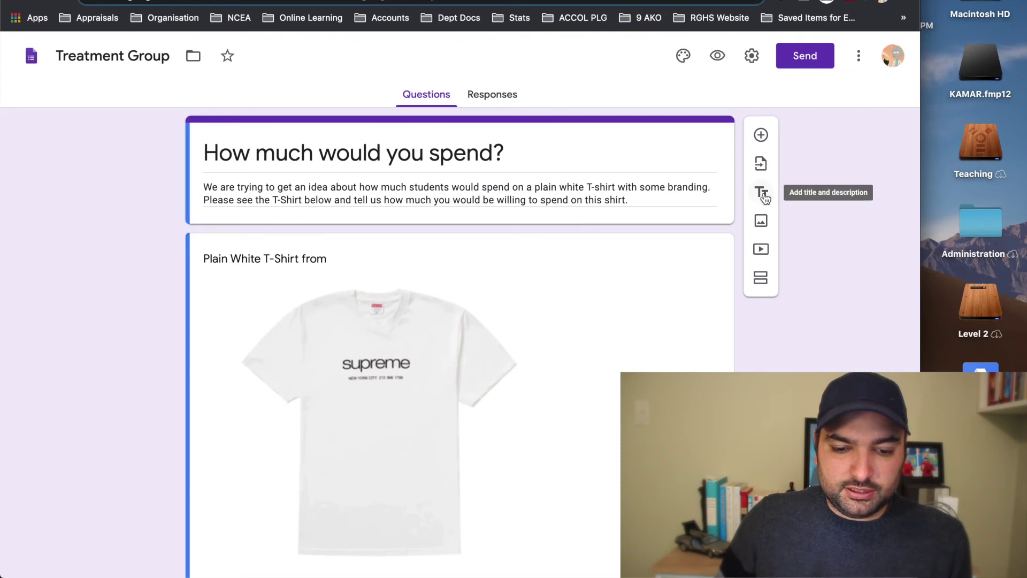
Step: Add a new section to the Treatment Group form between the form header and the T-shirt image
left_click(762, 284)
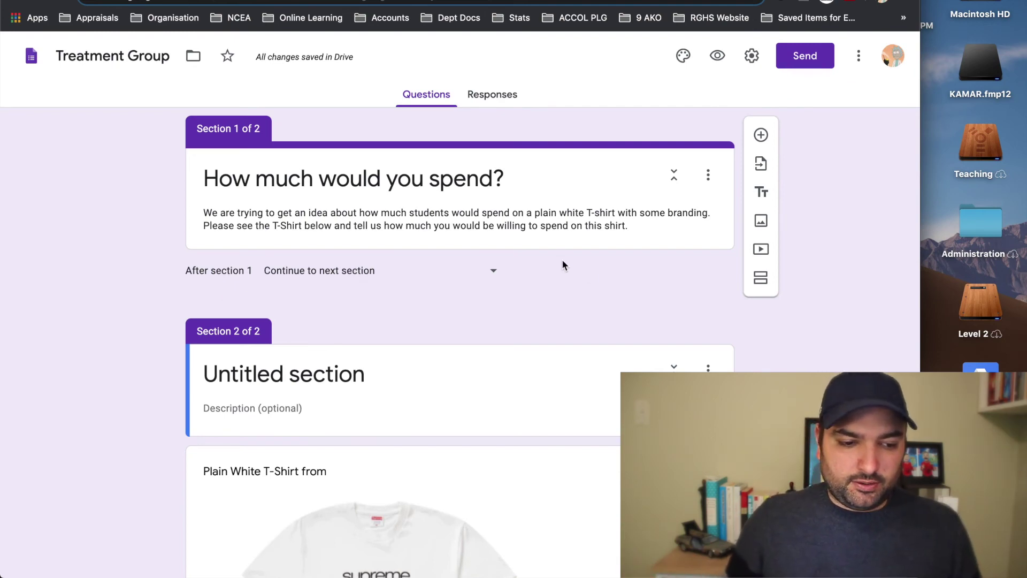
Step: Insert the Supreme Brooklyn Box Logo T-shirt image in section 1, titled "Below is a T-shirt from the company supreme which sells trendy streetwear"
left_click(762, 228)
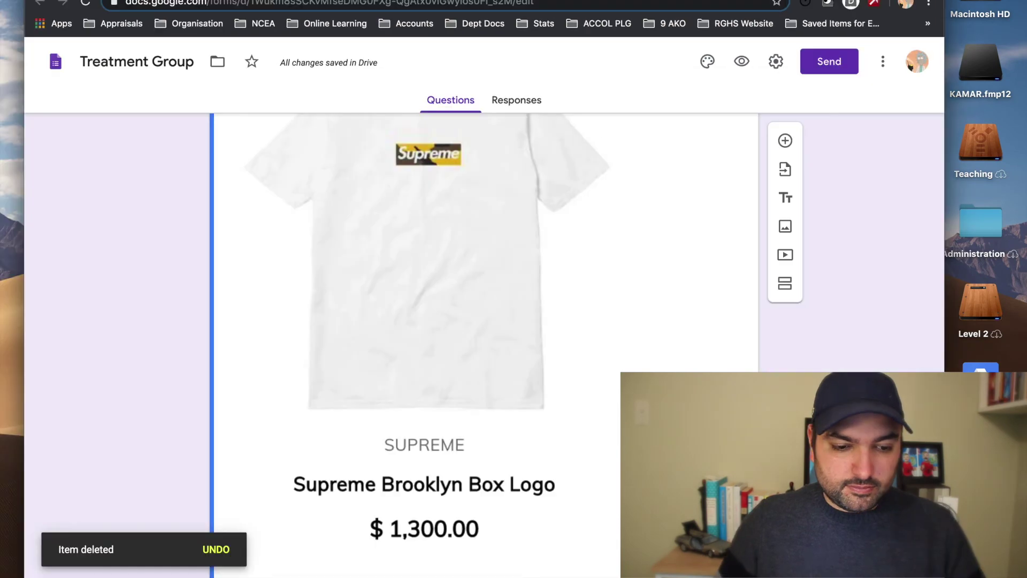
scroll(567, 300, "up", 5)
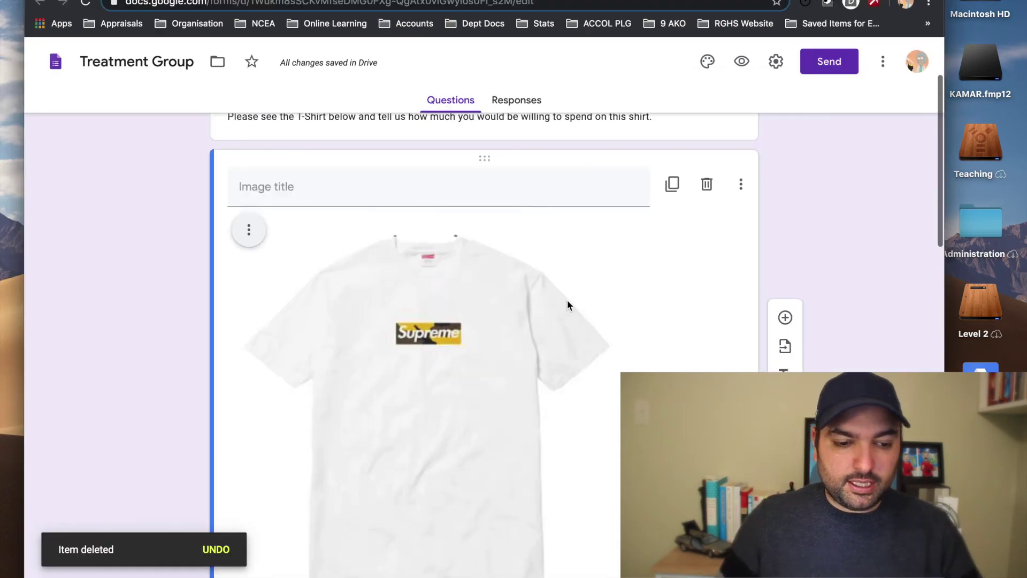
left_click(380, 300)
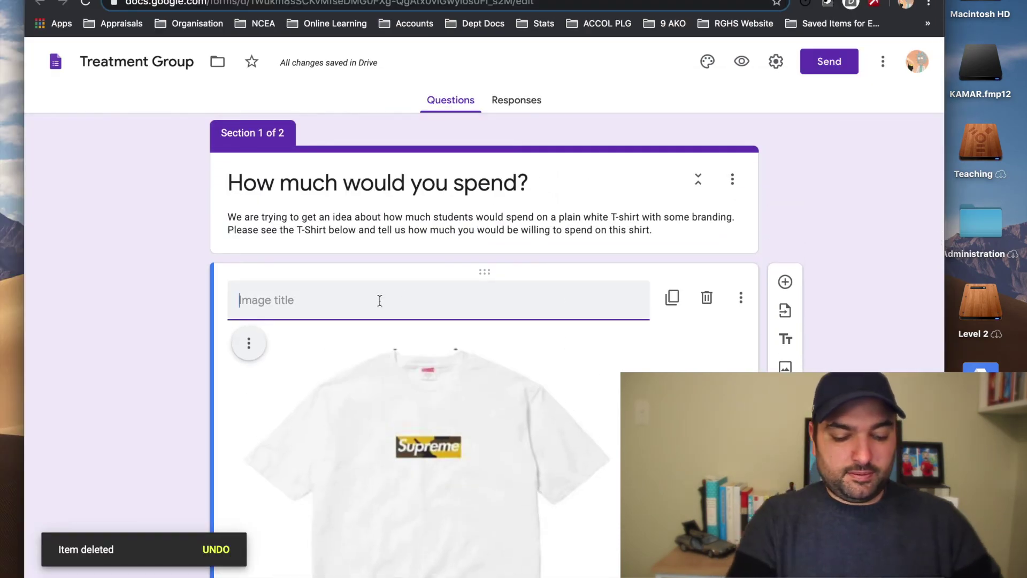
type("S")
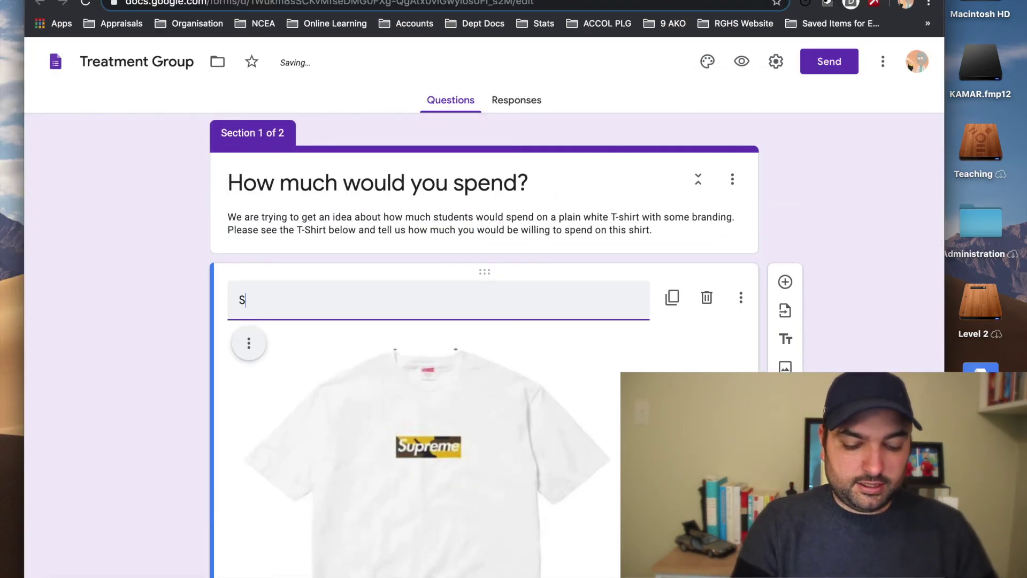
type("pr")
key("BackSpace")
key("BackSpace")
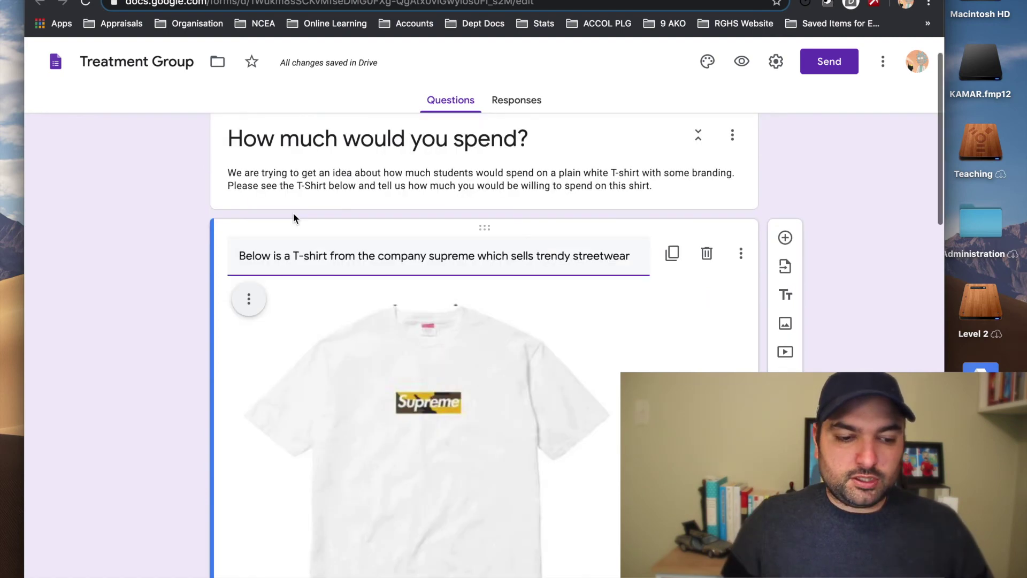
Step: Copy the form title "How much would you spend?" from section 1 into section 2's title
scroll(293, 213, "up", 2)
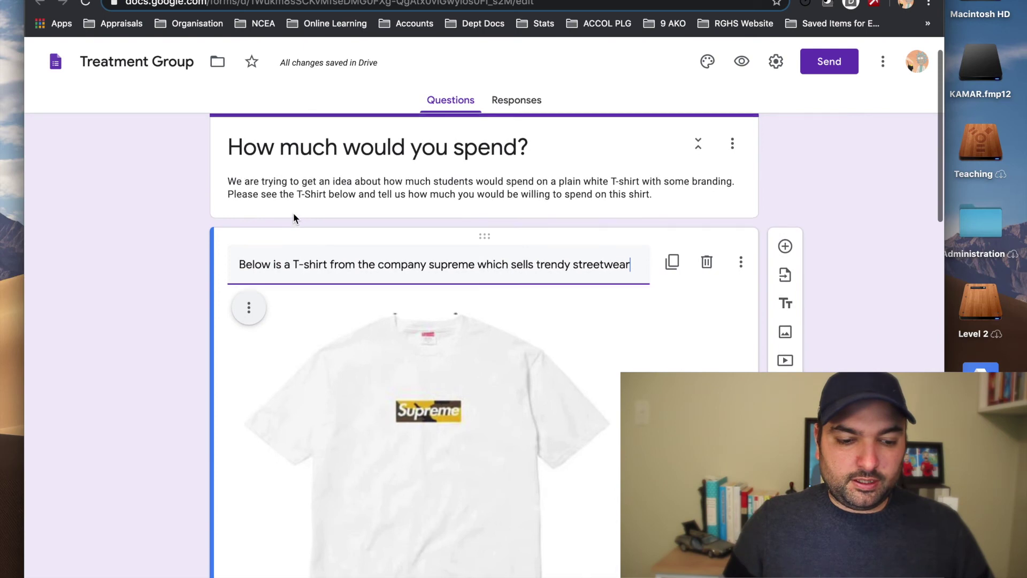
scroll(421, 413, "down", 7)
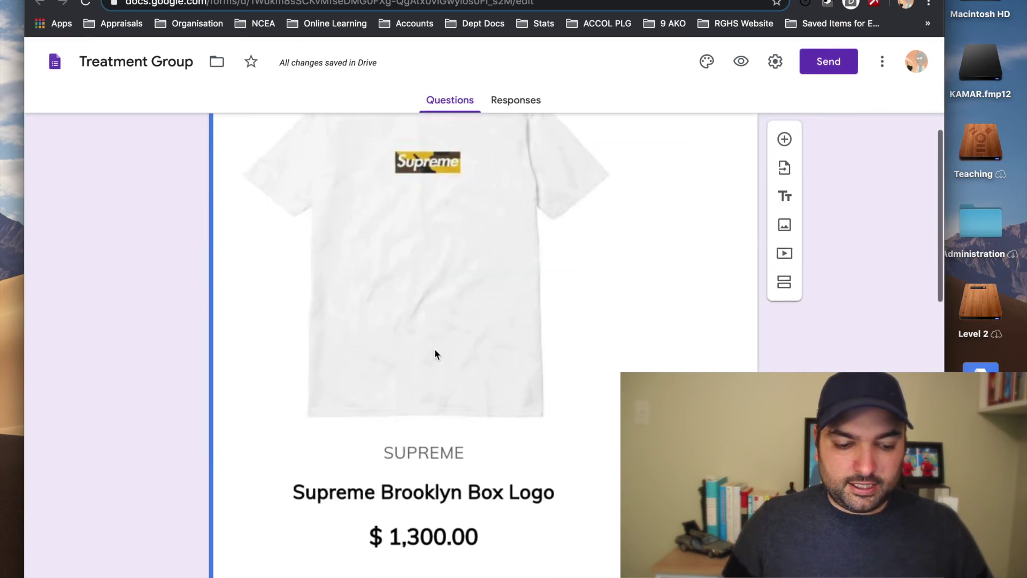
scroll(439, 506, "down", 2)
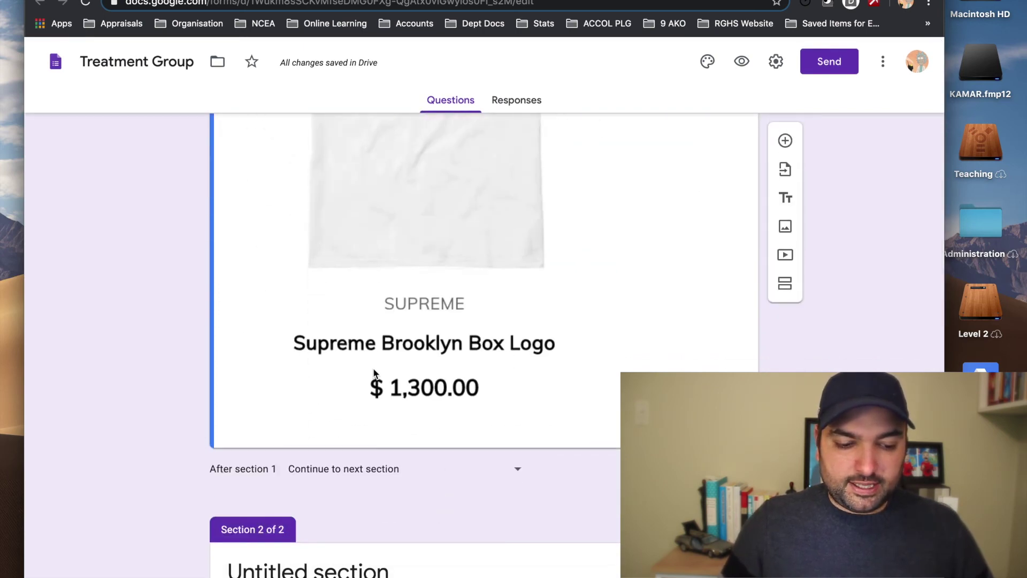
scroll(450, 466, "down", 10)
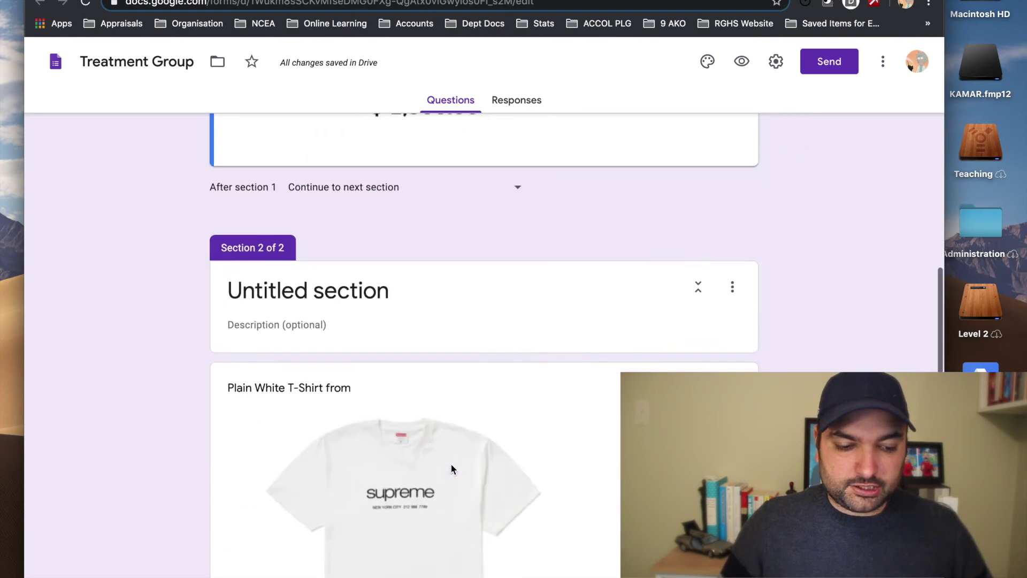
left_click(385, 177)
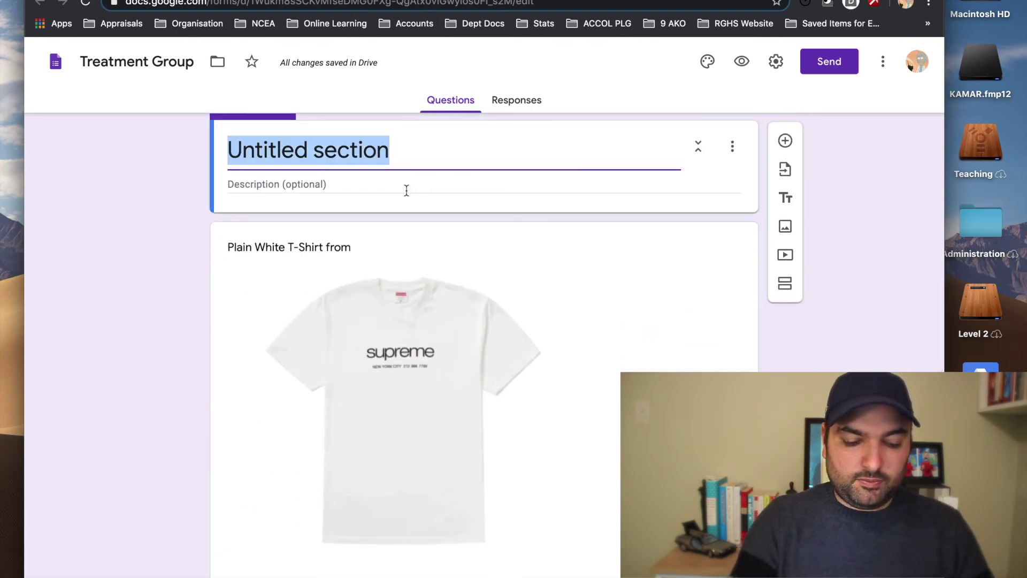
scroll(418, 188, "up", 20)
left_click(430, 187)
key("super+c")
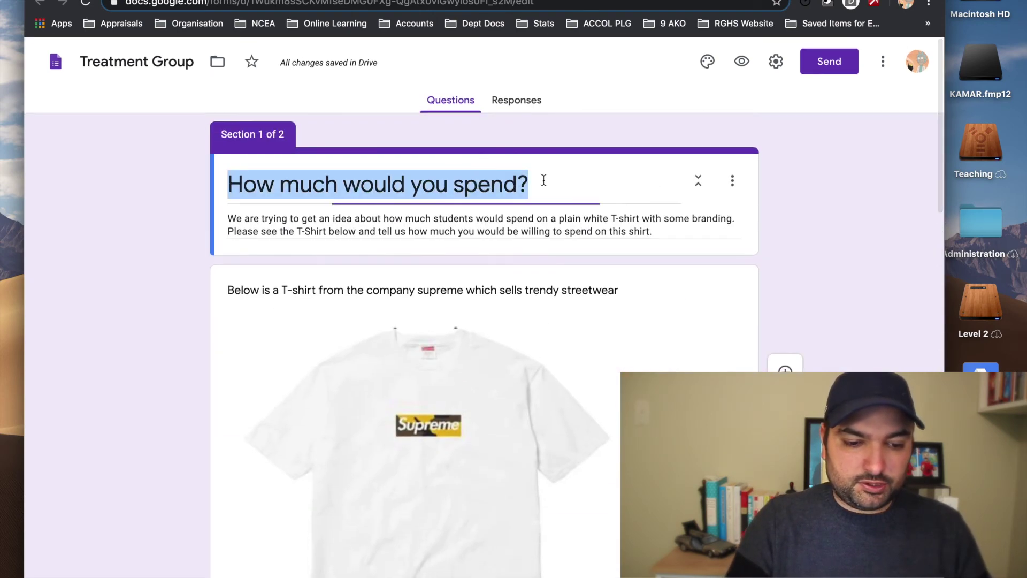
scroll(519, 204, "down", 10)
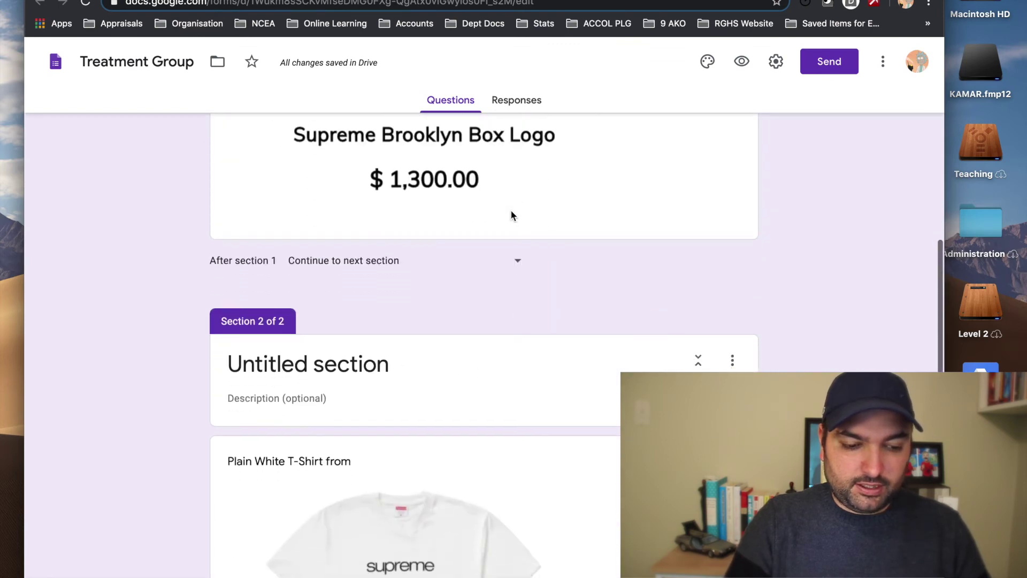
left_click(400, 360)
key("super+v")
Step: Retitle section 1 of the form as "Supreme"
scroll(422, 342, "up", 10)
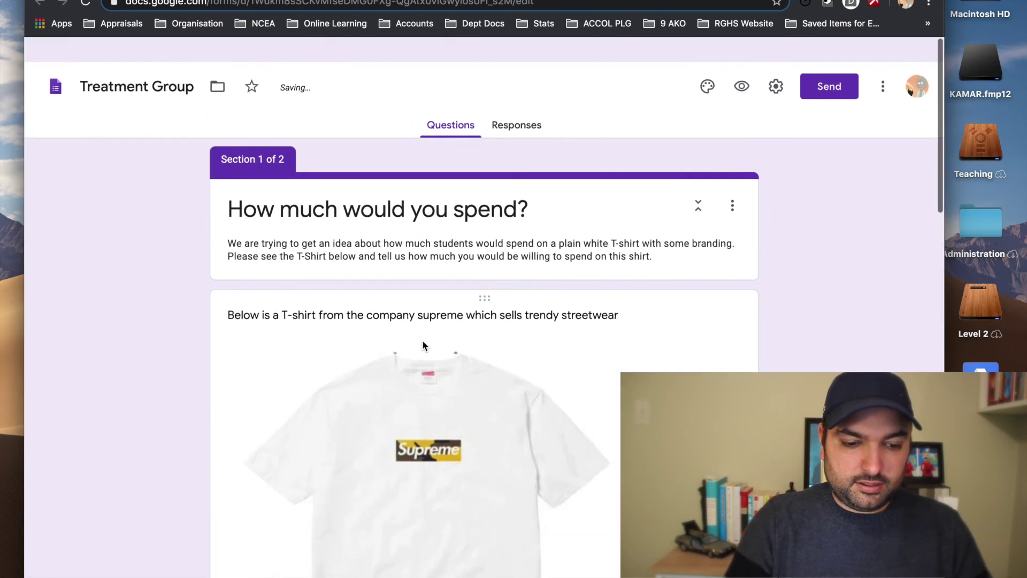
left_click_drag(532, 177, 232, 205)
type("Supreme")
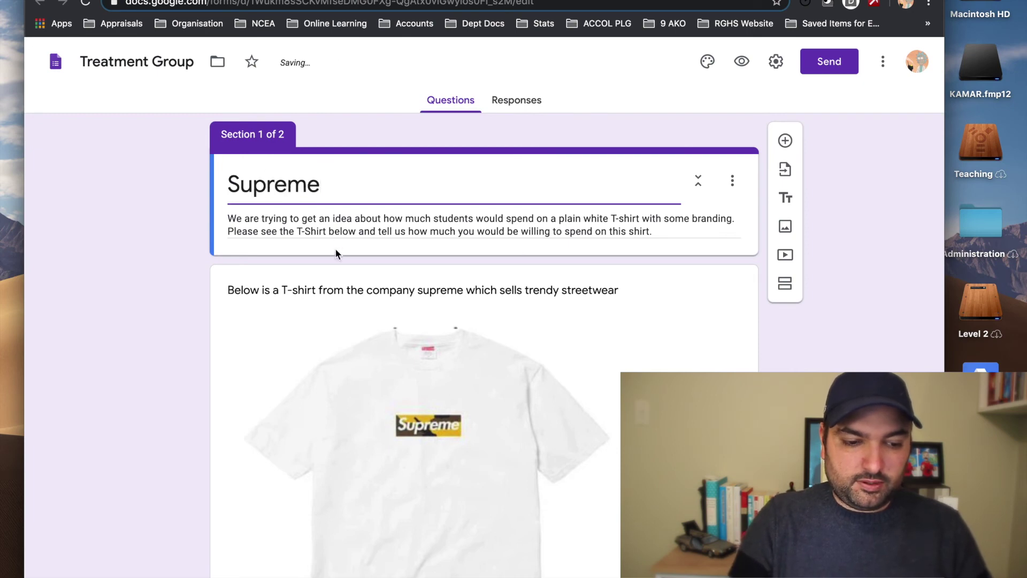
Step: Move the introductory description text from section 1 into section 2's description
triple_click(330, 231)
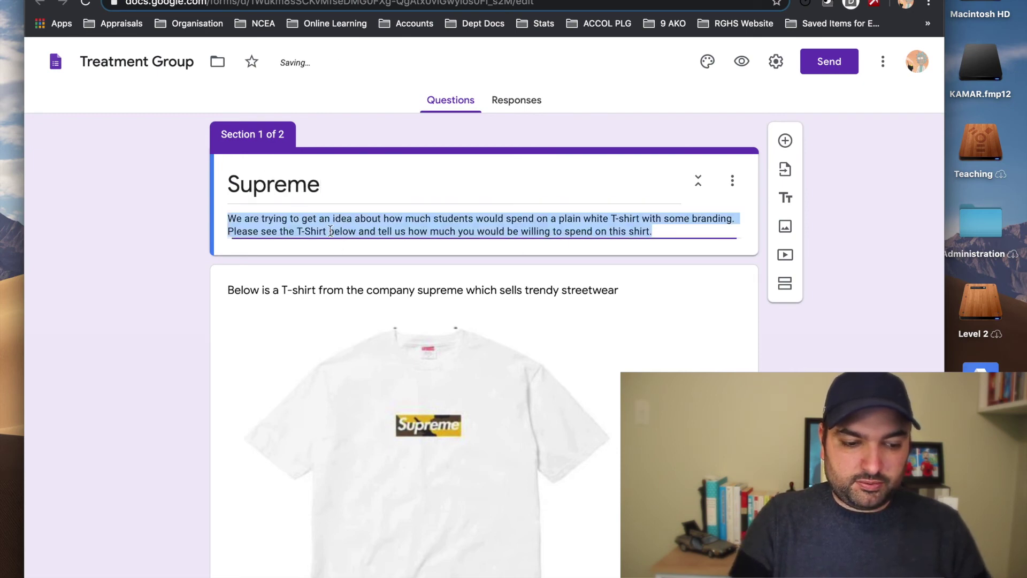
key("super+x")
scroll(326, 250, "down", 10)
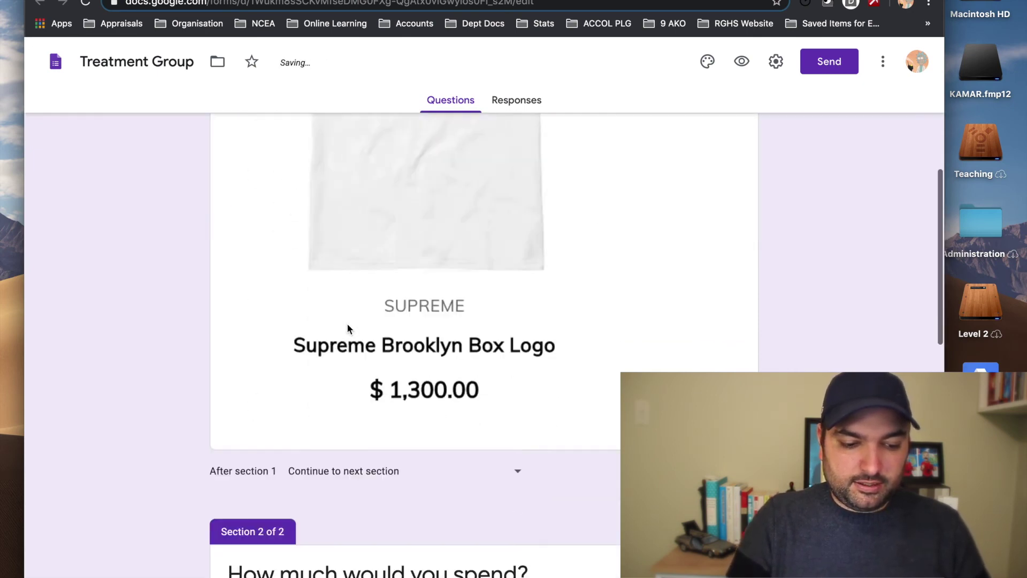
left_click(339, 278)
key("super+v")
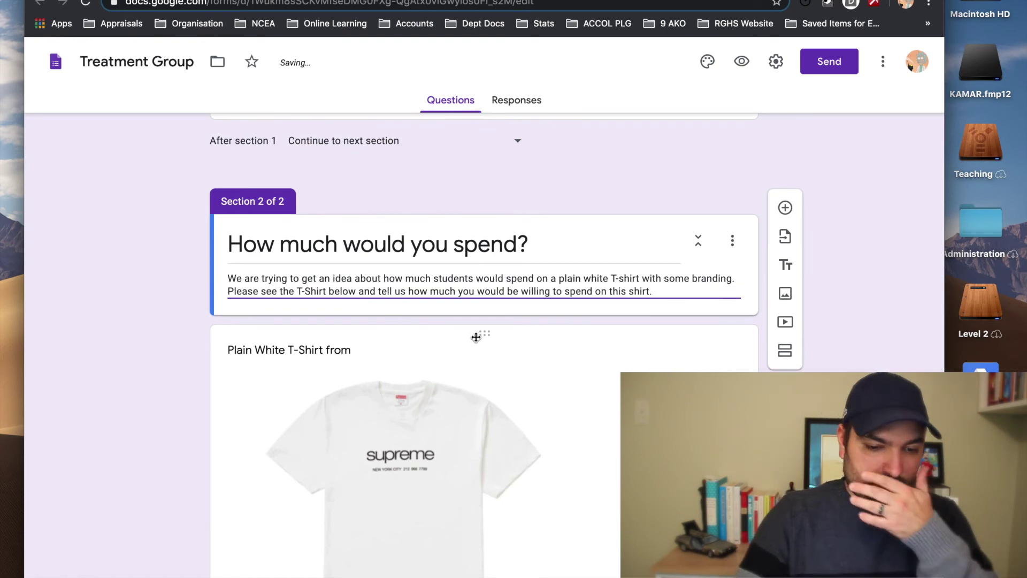
Step: Open the Treatment Group form's pre-filled link page and examine both sections, from the Supreme header to the spending question
scroll(470, 347, "down", 5)
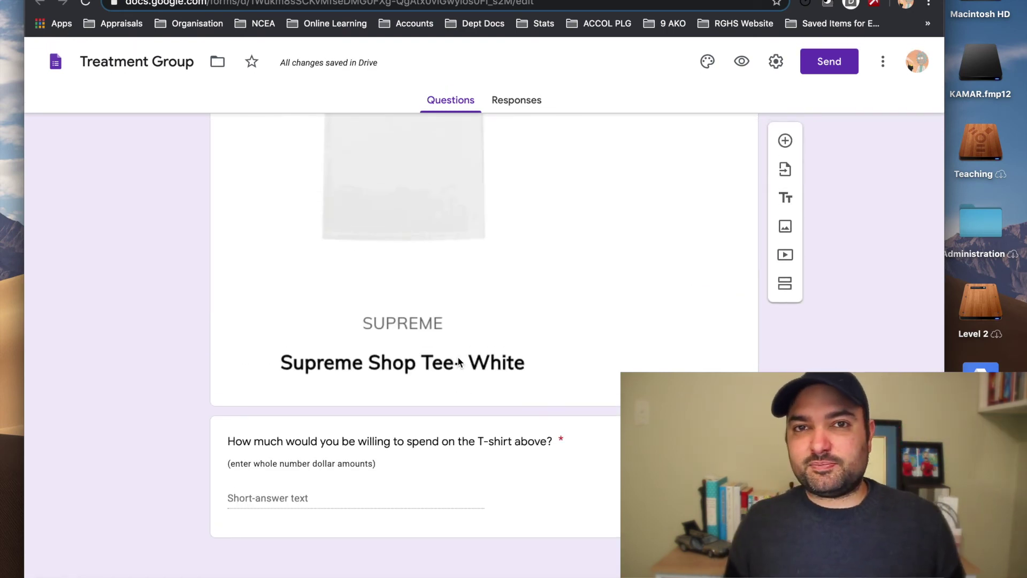
scroll(612, 281, "up", 2)
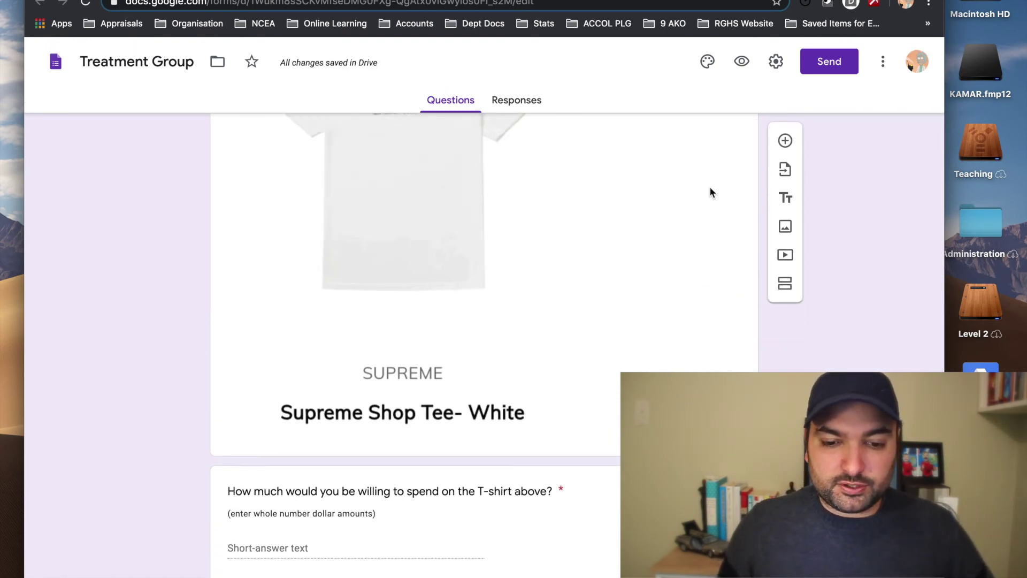
left_click(884, 65)
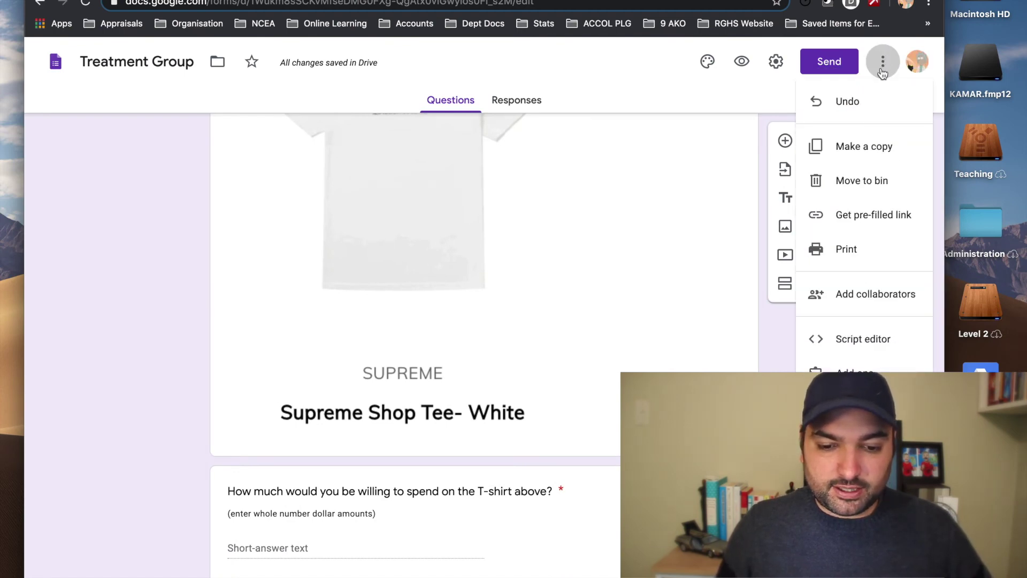
left_click(878, 219)
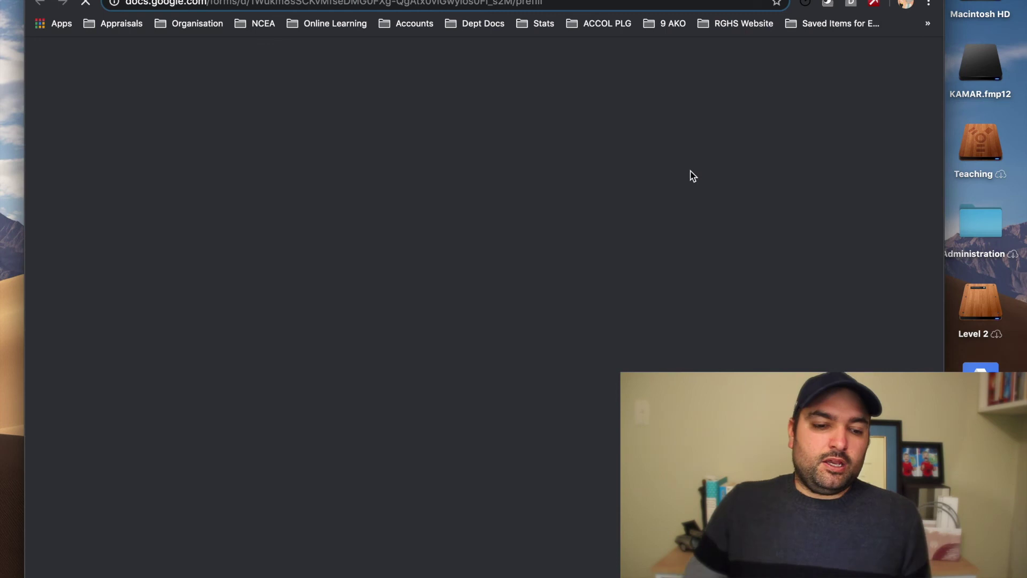
scroll(414, 197, "down", 1)
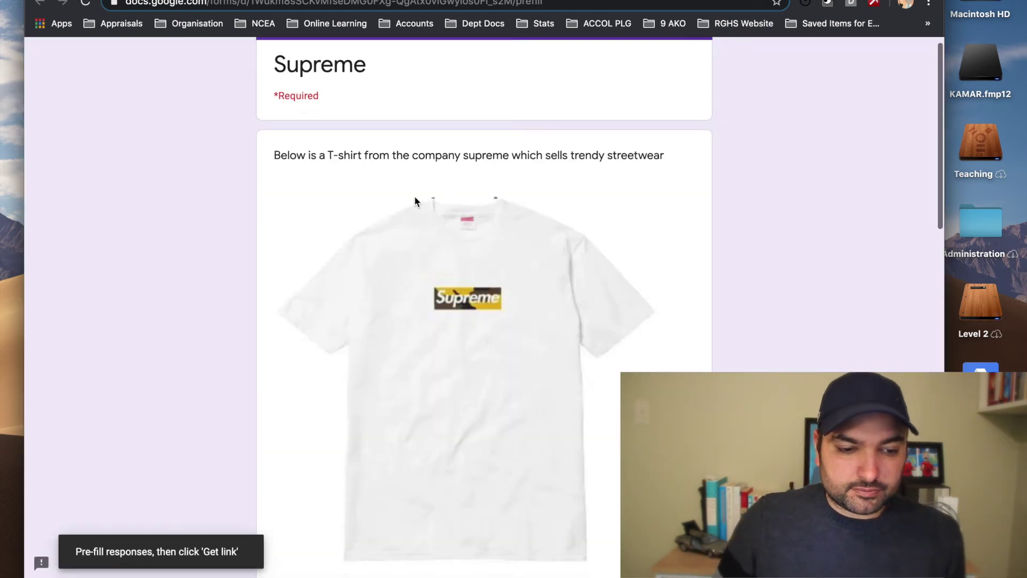
scroll(358, 197, "up", 1)
scroll(333, 213, "down", 1)
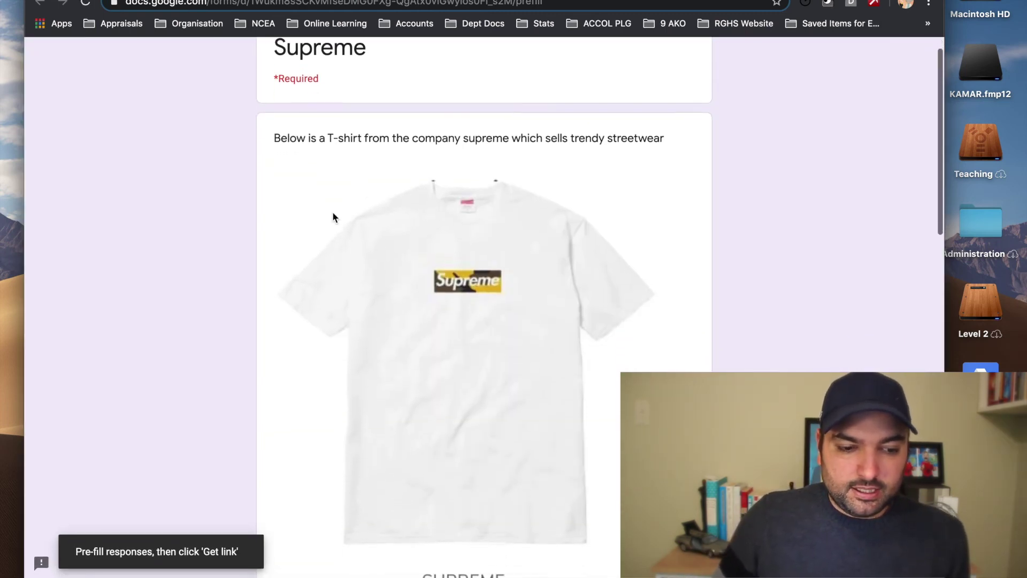
scroll(332, 214, "down", 3)
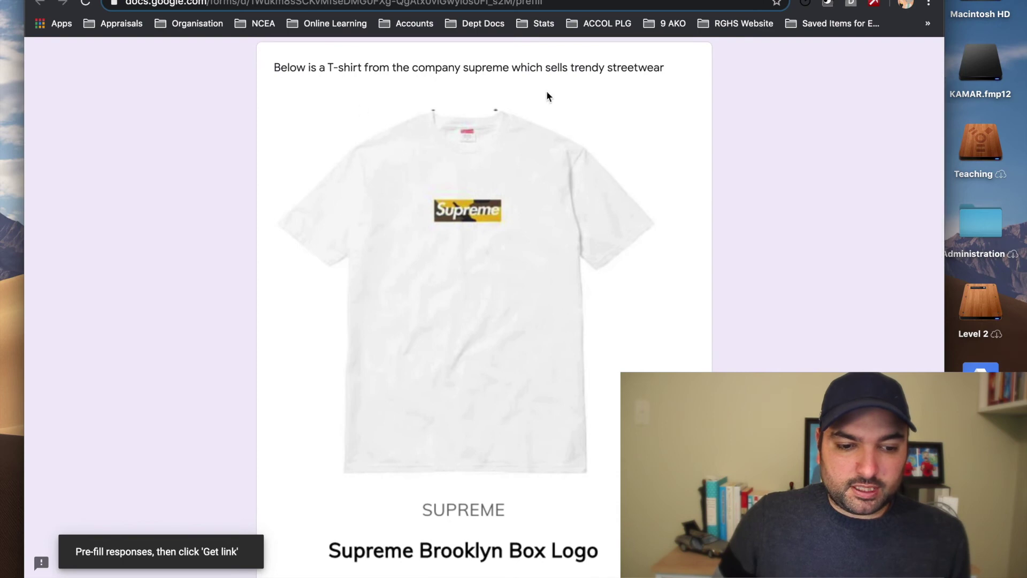
scroll(636, 146, "down", 10)
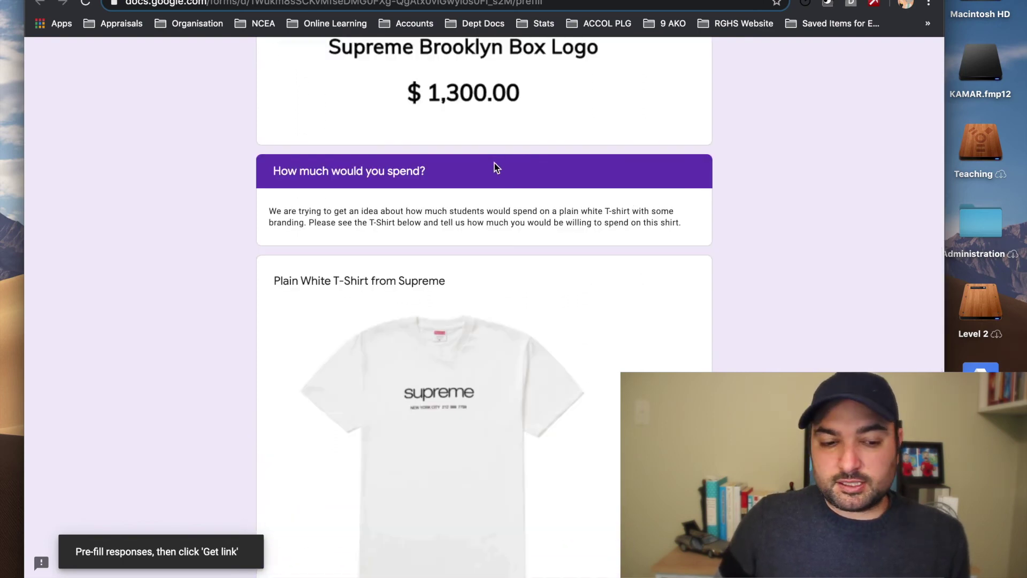
scroll(479, 188, "down", 2)
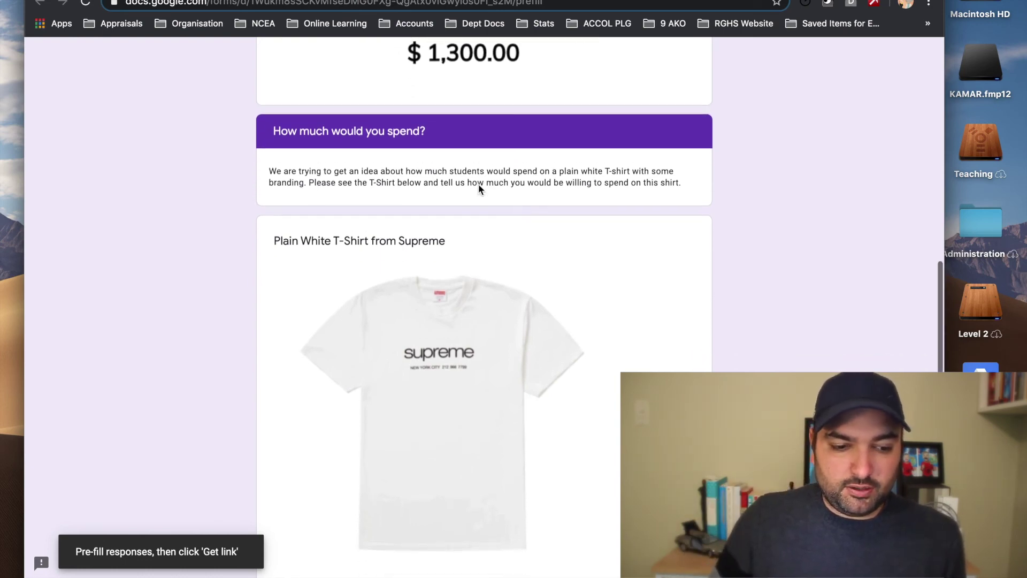
scroll(312, 161, "down", 1)
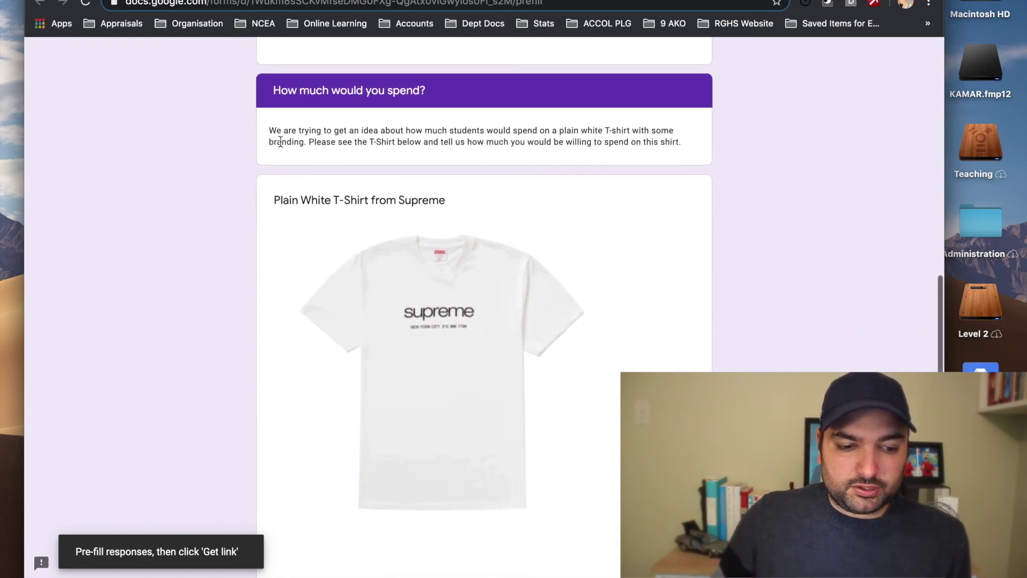
scroll(355, 212, "down", 5)
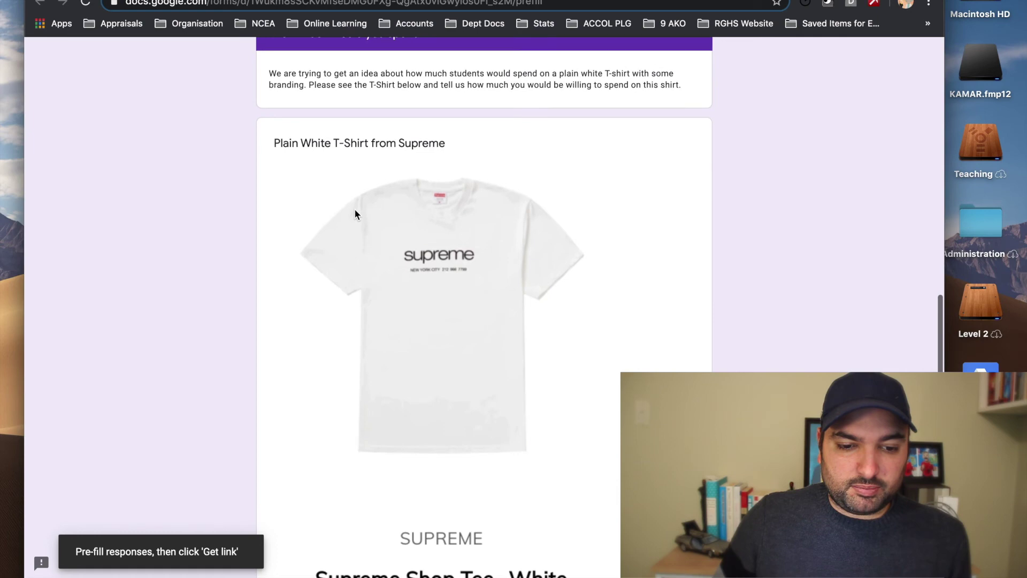
scroll(355, 213, "down", 8)
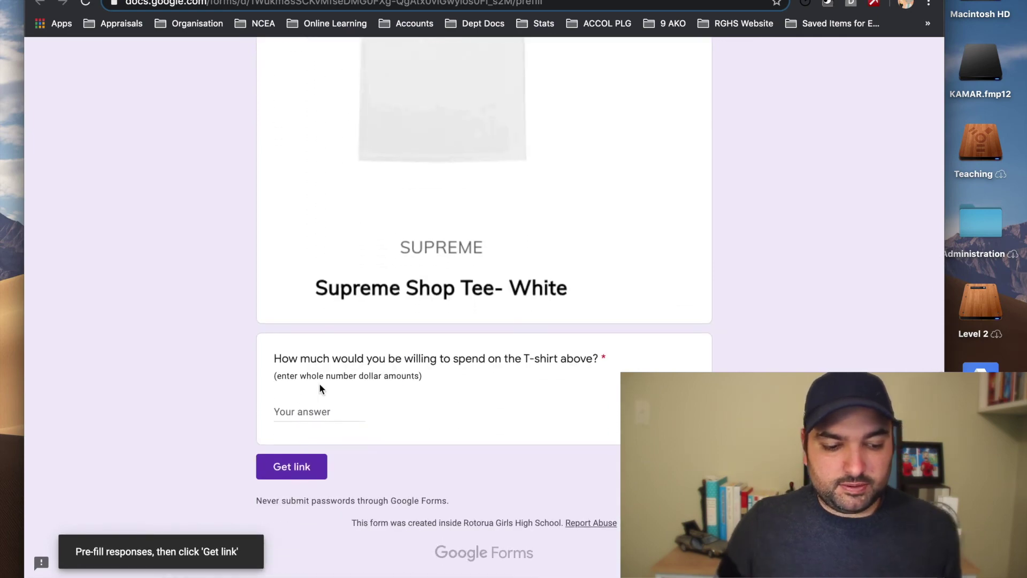
Step: Test the spending question's answer validation with "Thirty" and with "50", and close the pre-filled link page
left_click(288, 408)
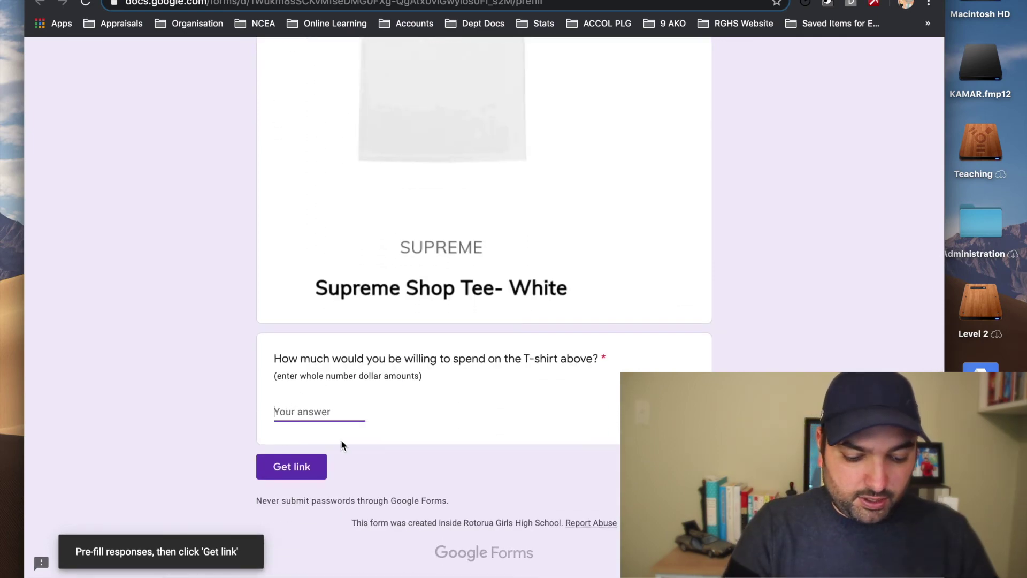
type("Thirty")
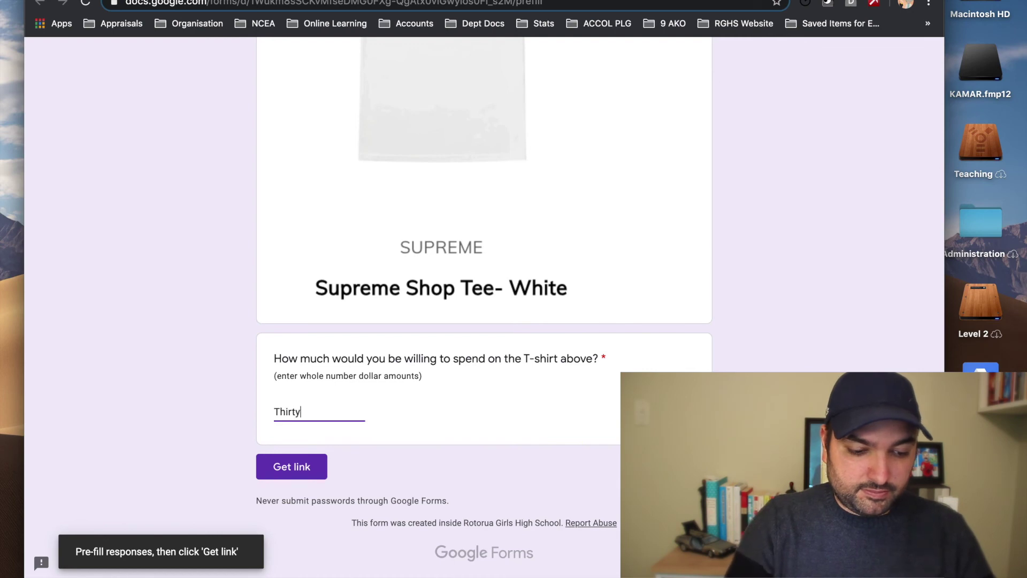
left_click(451, 377)
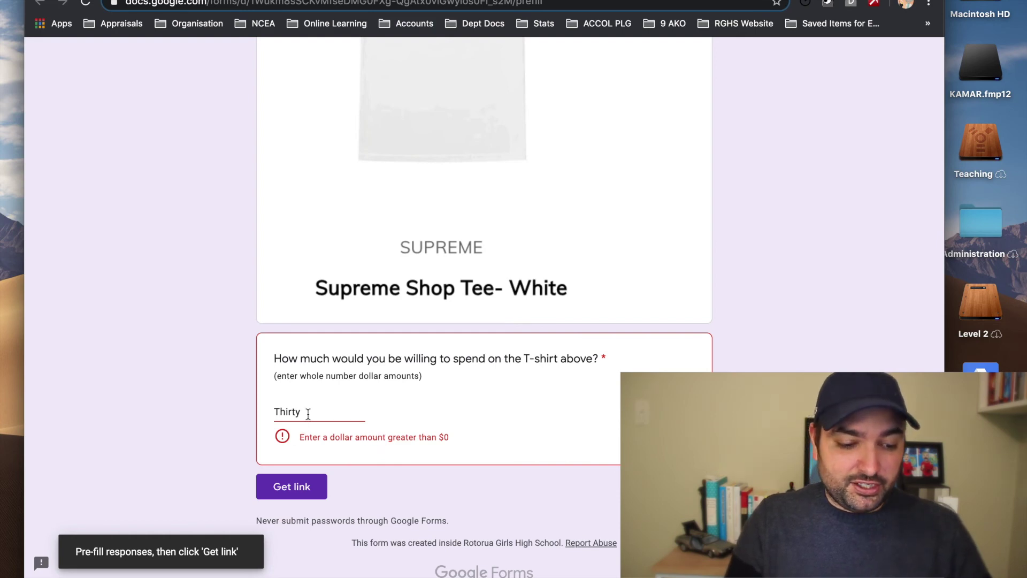
left_click_drag(308, 414, 228, 415)
type("50")
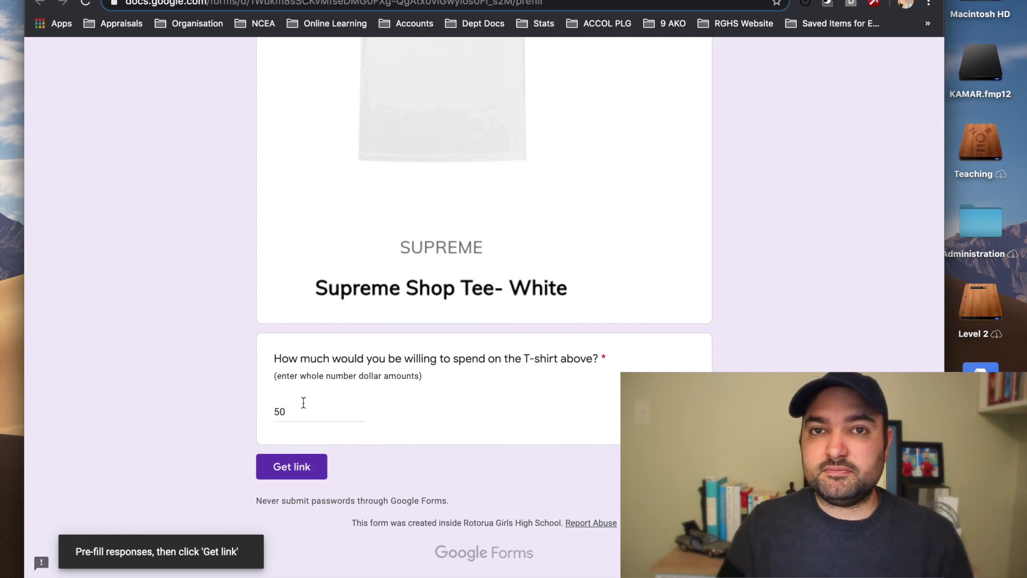
scroll(303, 402, "up", 10)
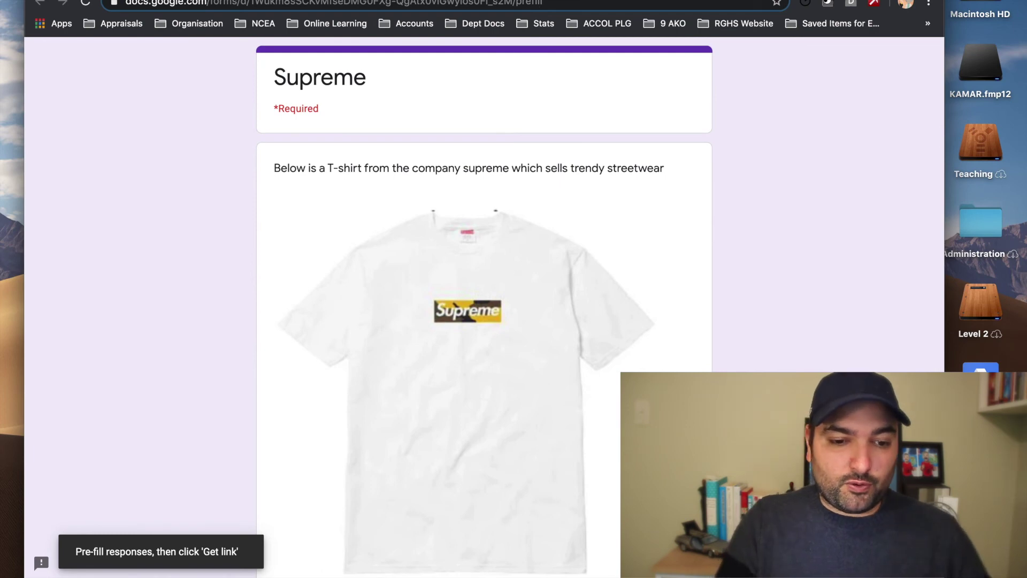
key("super+w")
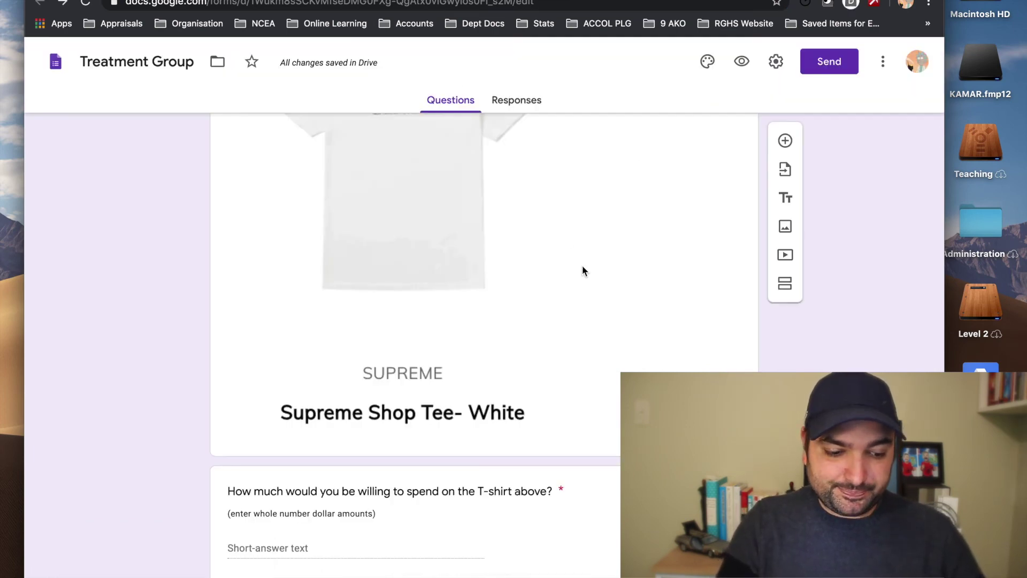
Step: Open the untitled spreadsheet from the 13MAS folder in Google Drive and rename it "Experiment Data"
scroll(582, 264, "up", 15)
left_click(213, 1)
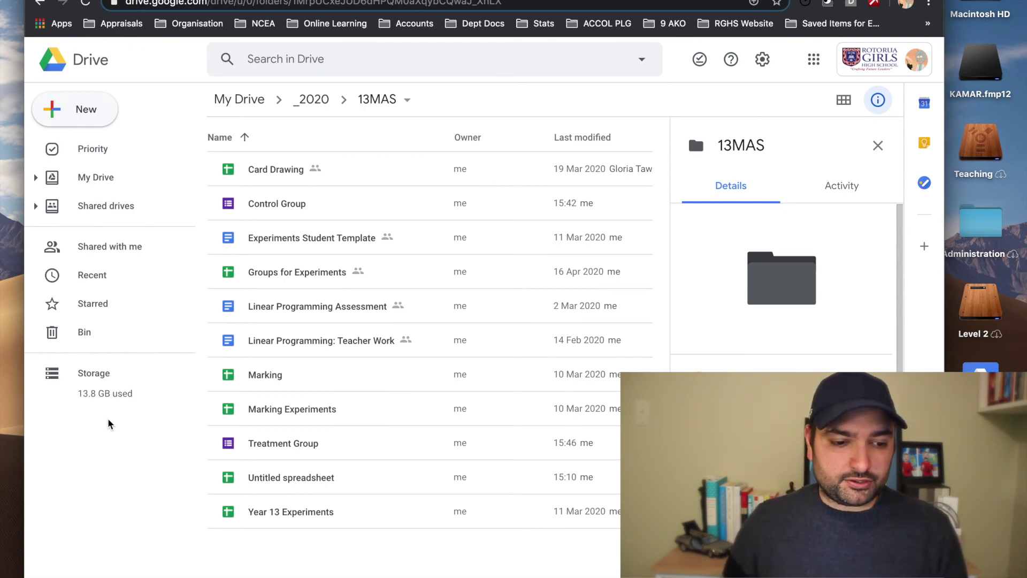
right_click(277, 557)
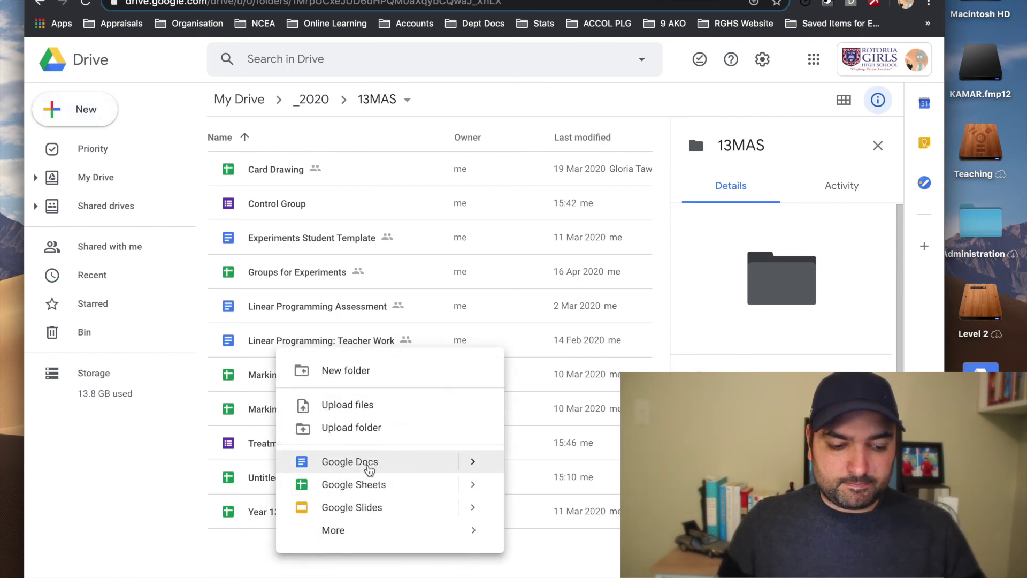
left_click(242, 529)
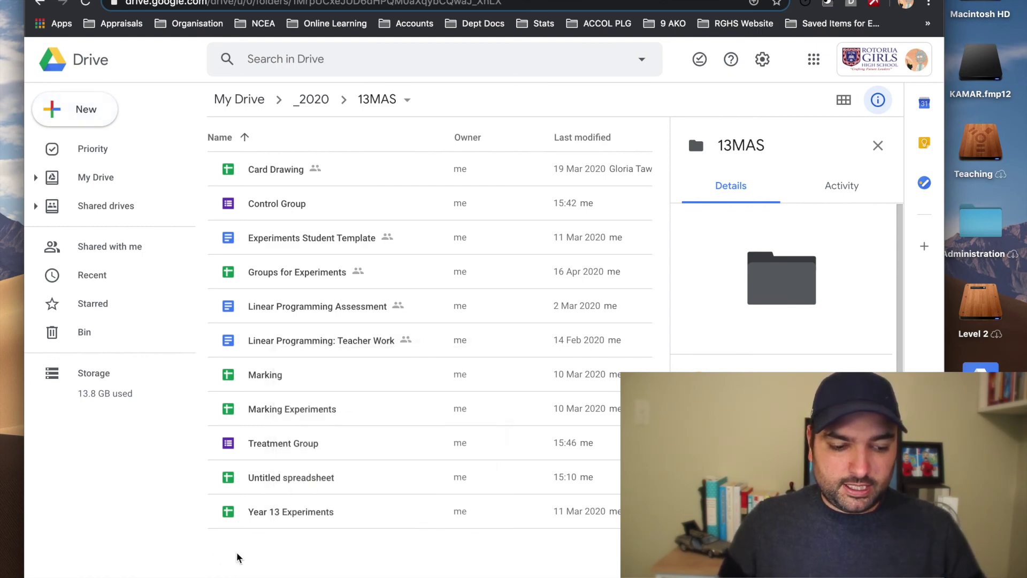
double_click(286, 476)
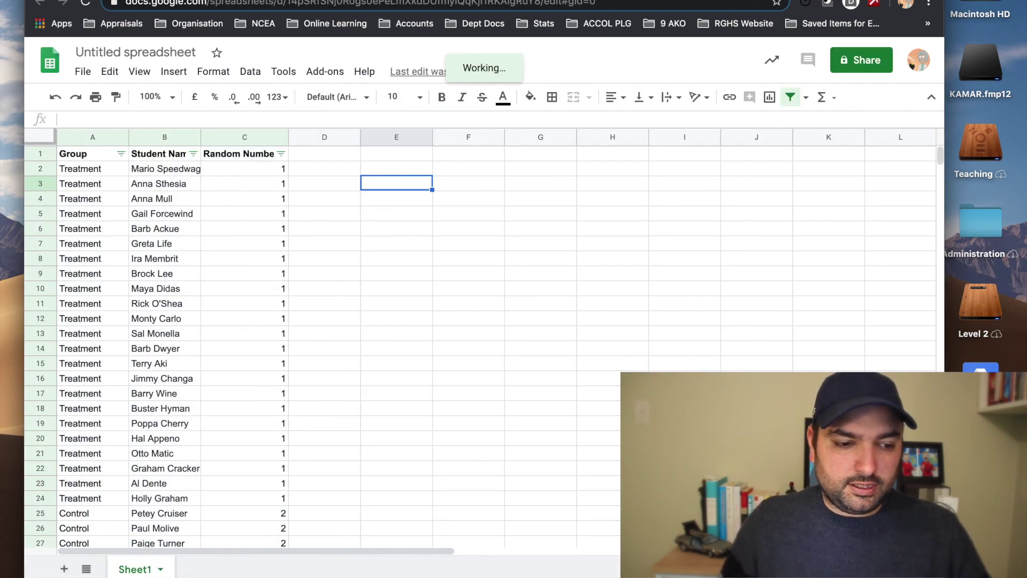
left_click(174, 54)
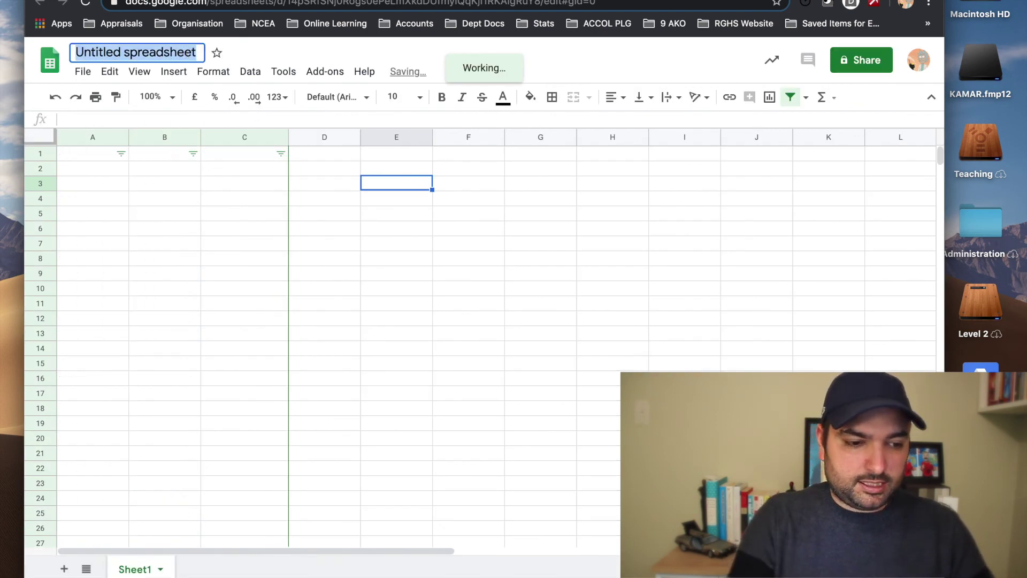
type("Experiment Data")
key("Return")
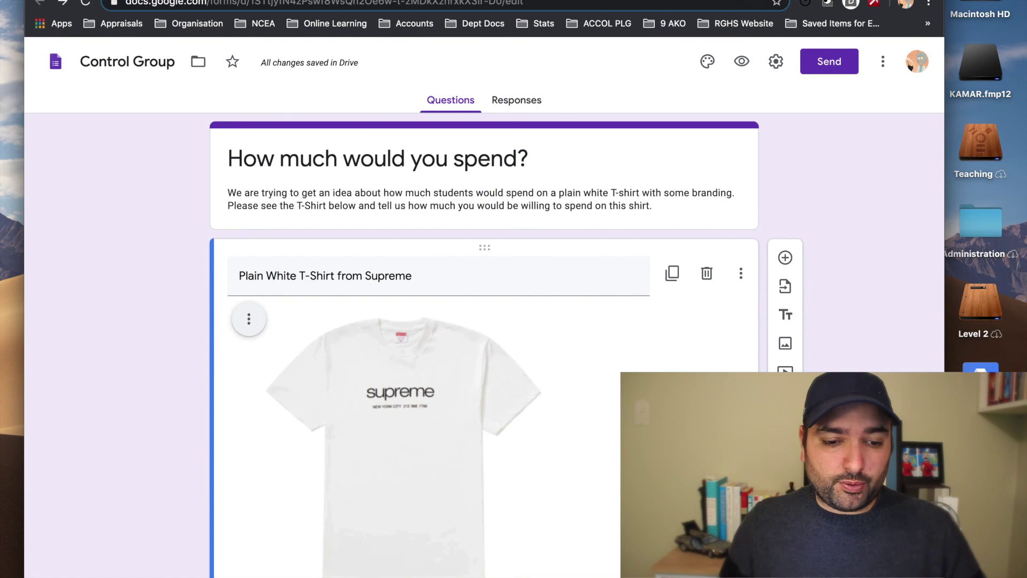
Step: Set the Control Group form's response destination to the existing Experiment Data spreadsheet
left_click(505, 99)
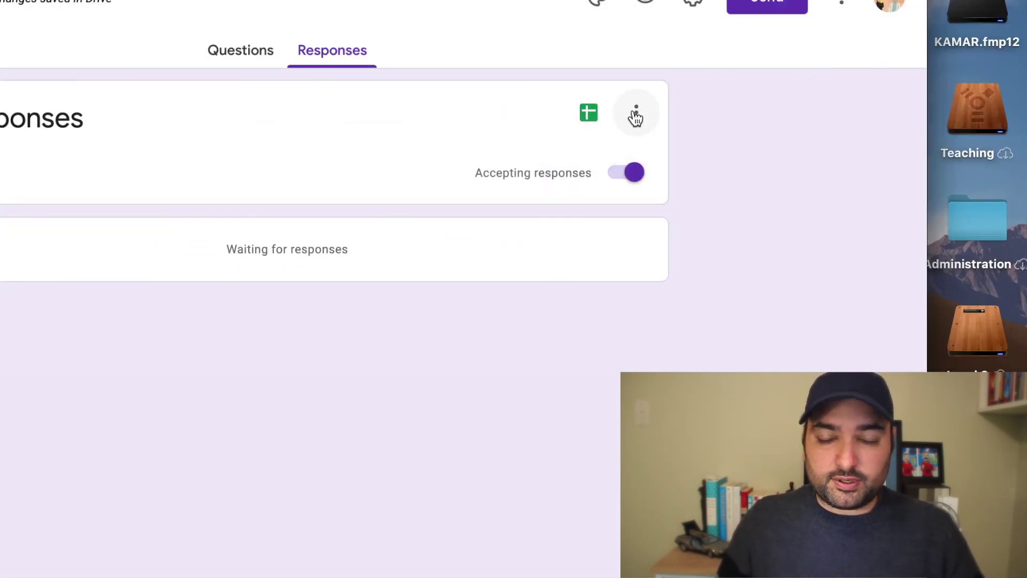
left_click(636, 113)
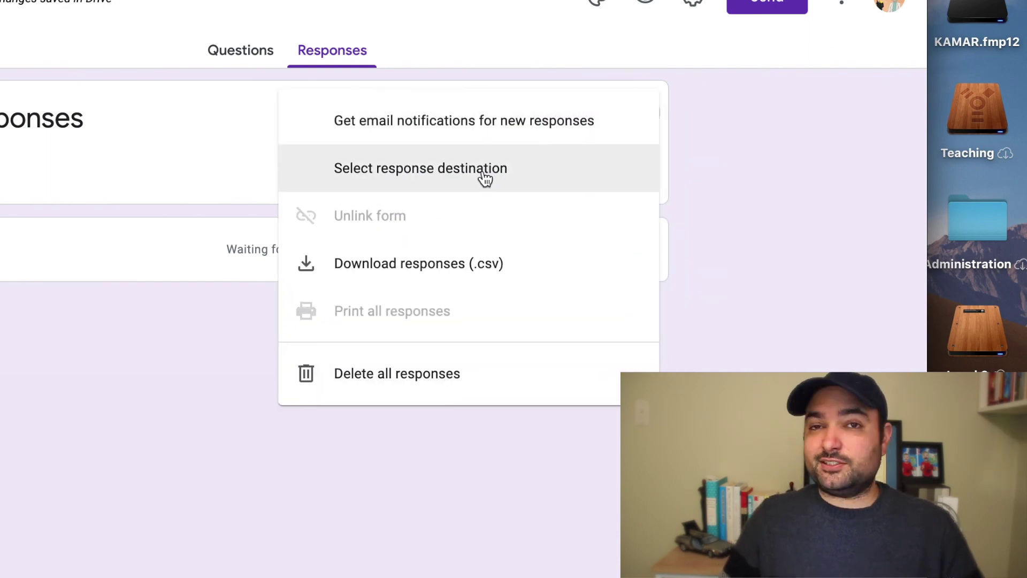
left_click(540, 172)
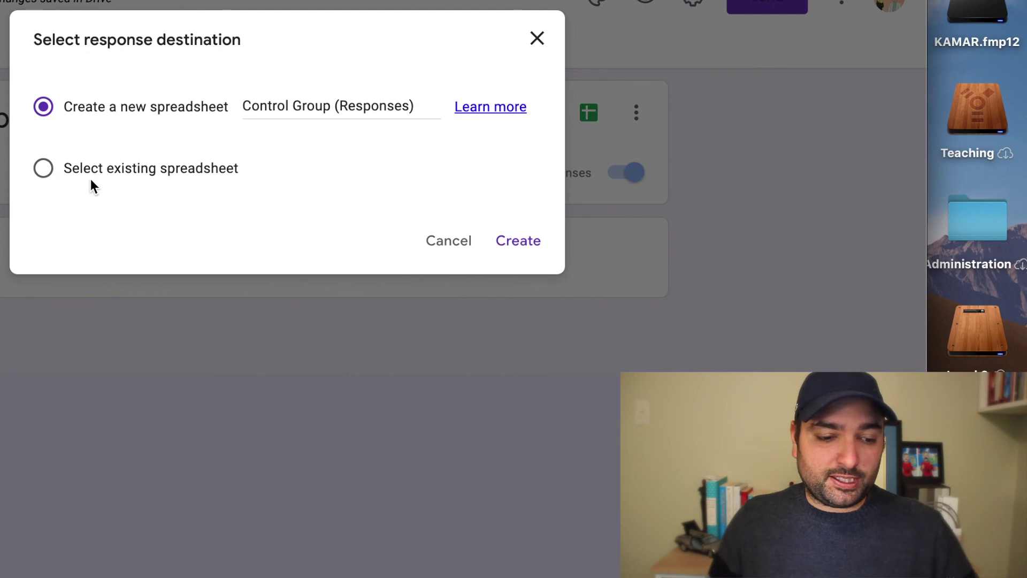
left_click(44, 170)
left_click(524, 240)
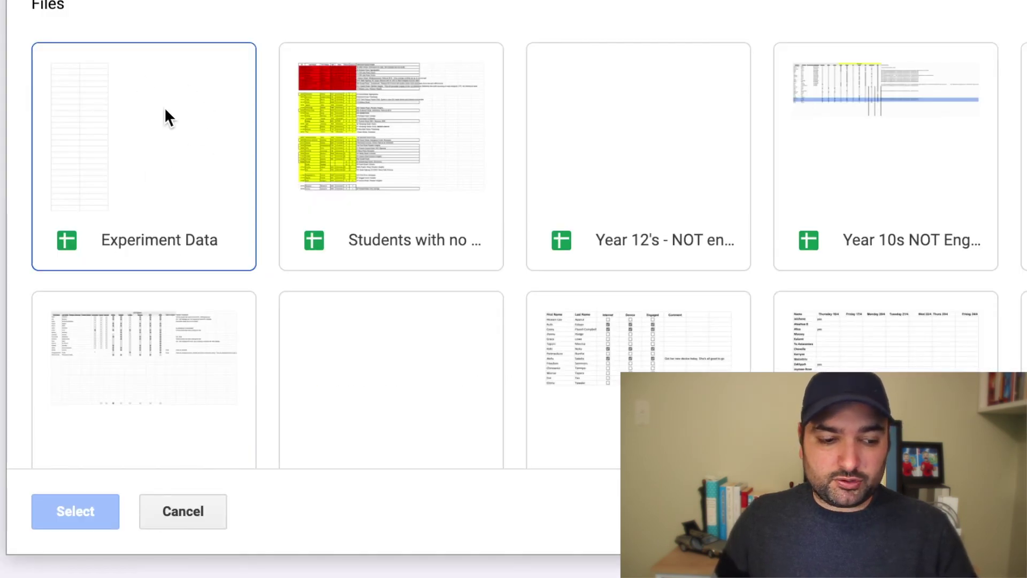
scroll(147, 170, "down", 1)
left_click(151, 150)
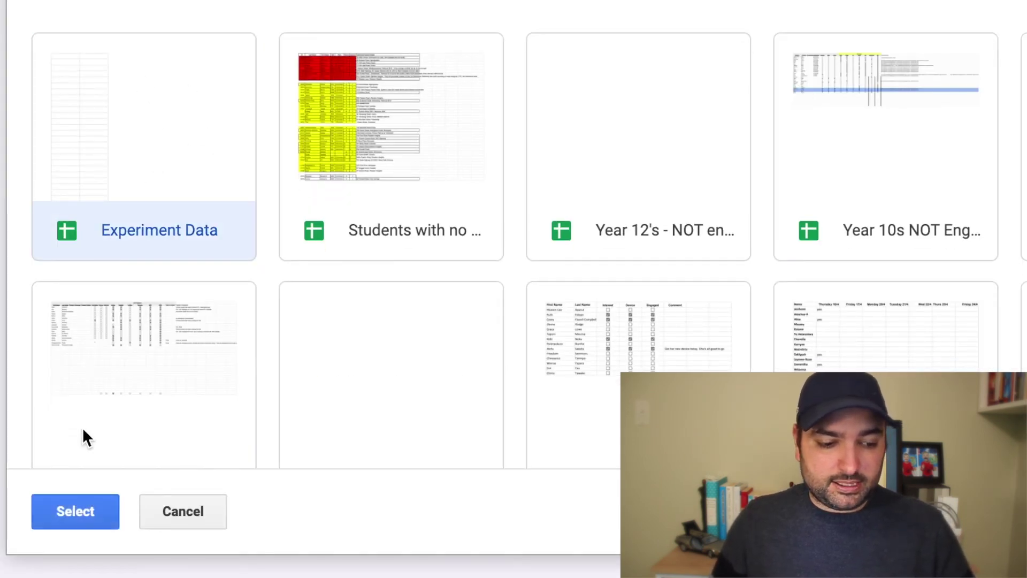
left_click(74, 512)
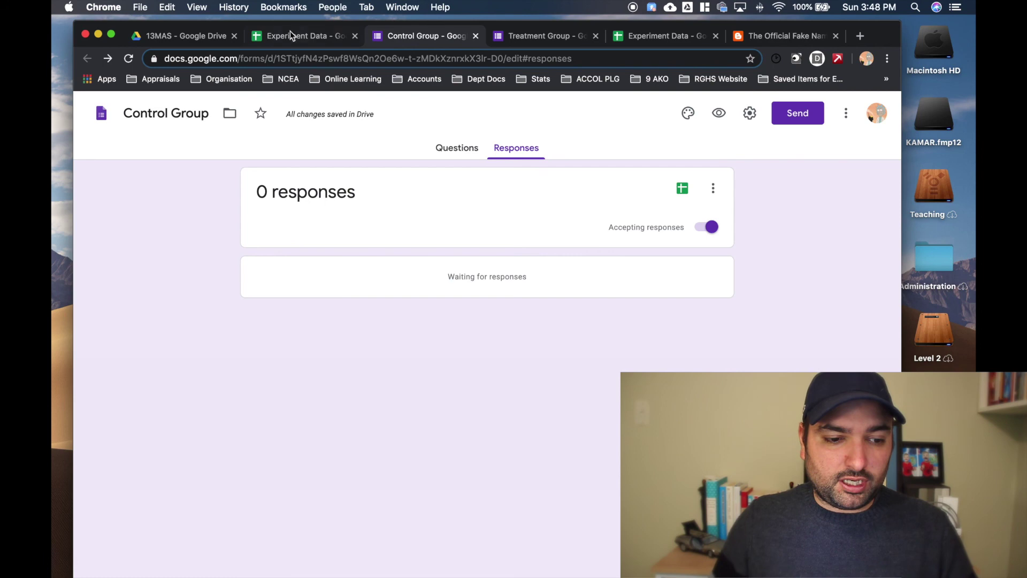
Step: In the Experiment Data spreadsheet, rename the "Form responses 1" sheet to "Control Group"
left_click(308, 34)
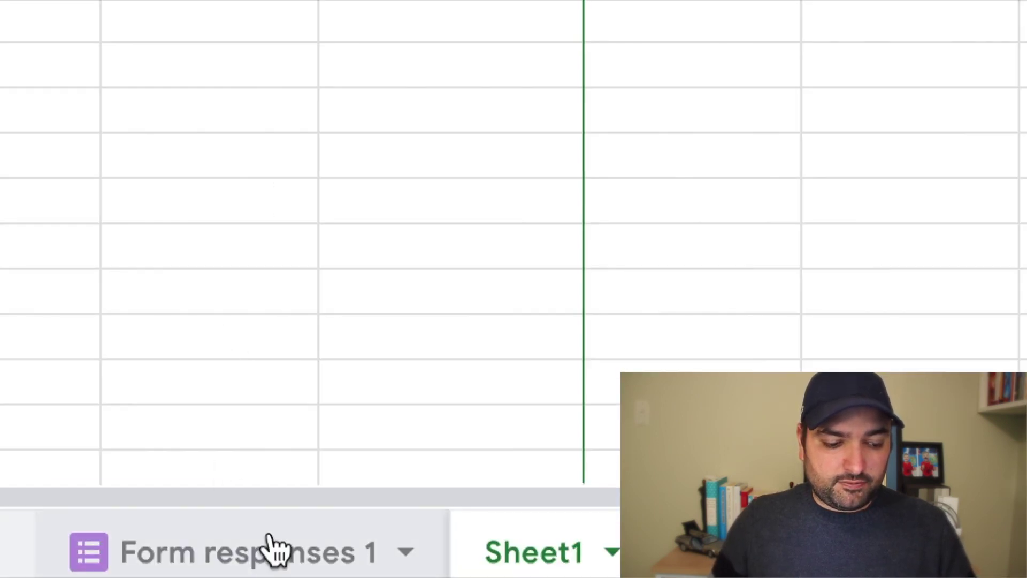
left_click(274, 554)
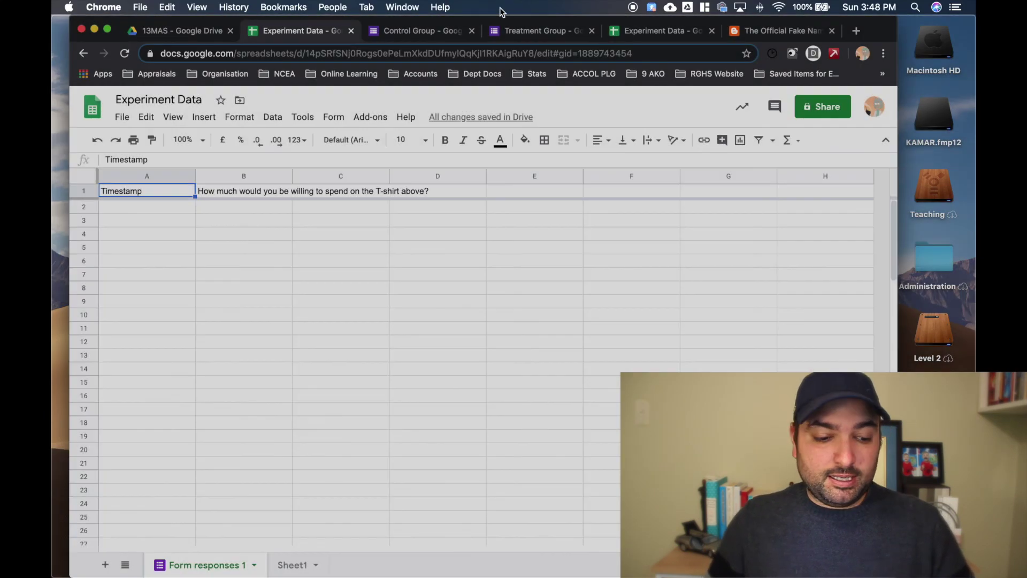
double_click(505, 25)
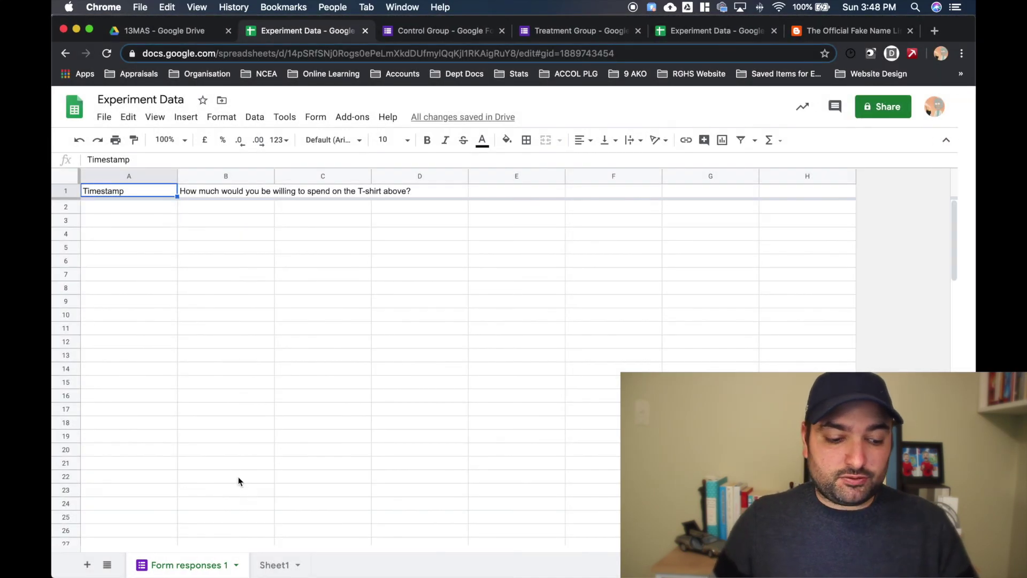
right_click(220, 571)
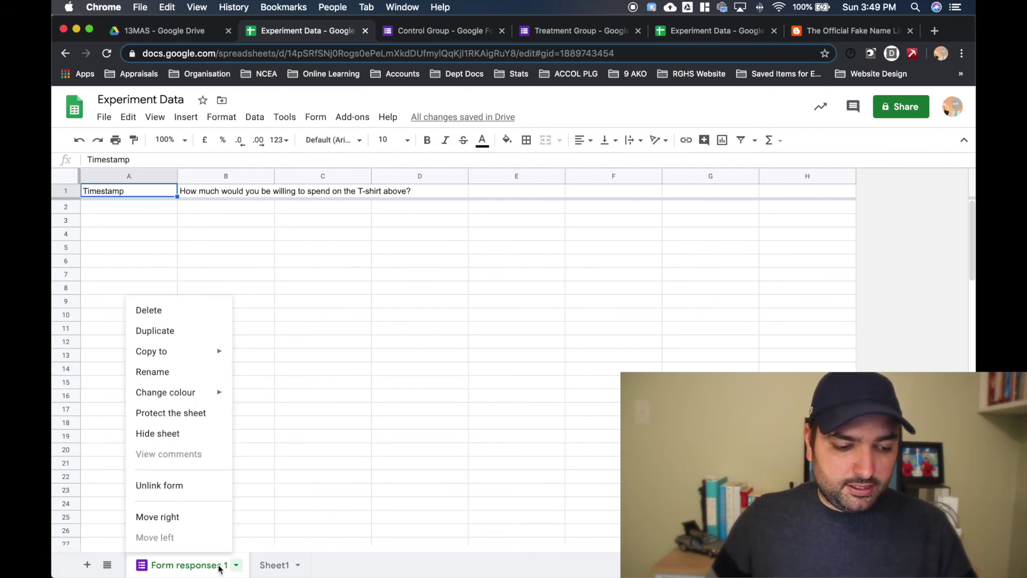
left_click(173, 374)
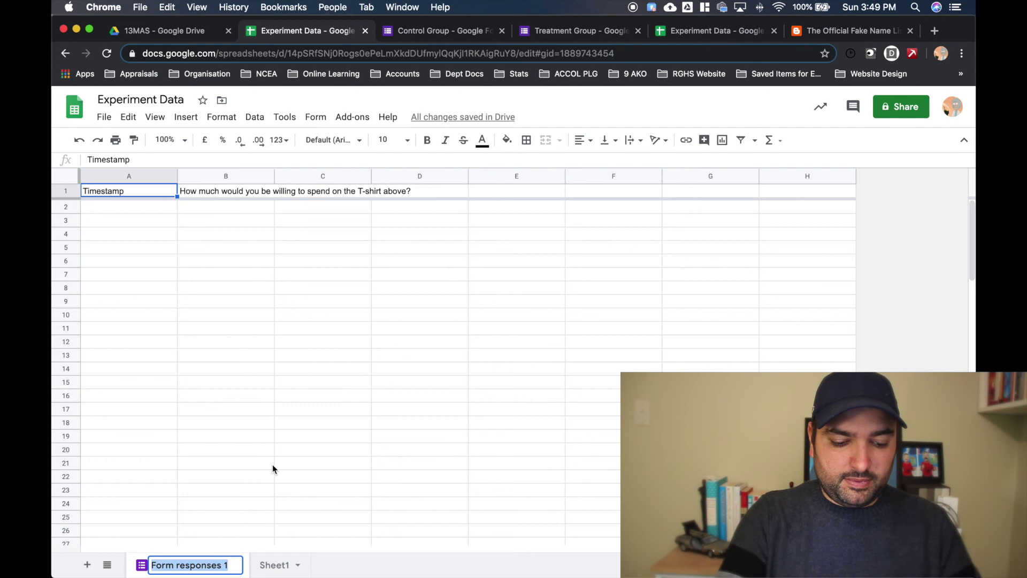
type("Control Group")
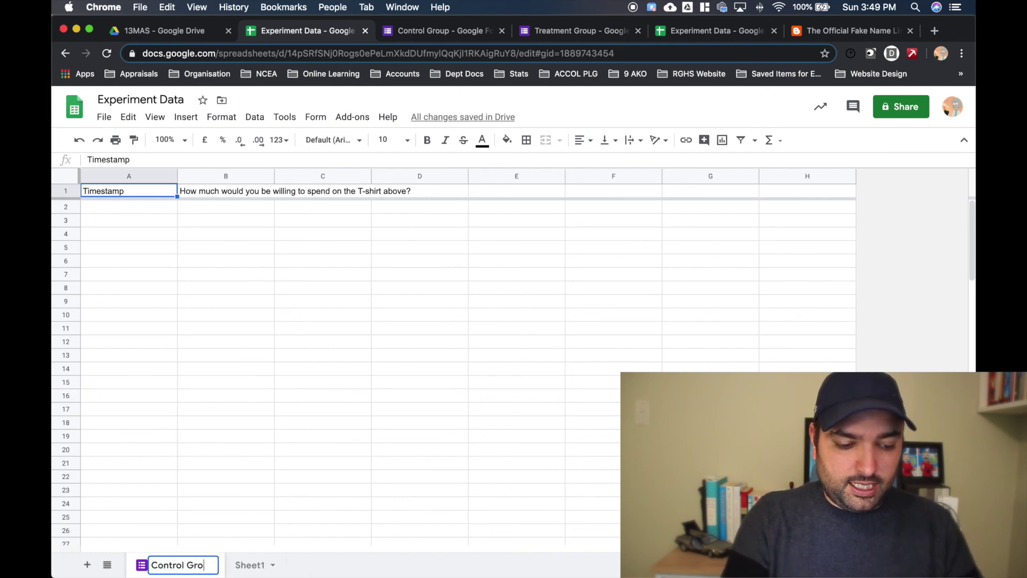
key("Return")
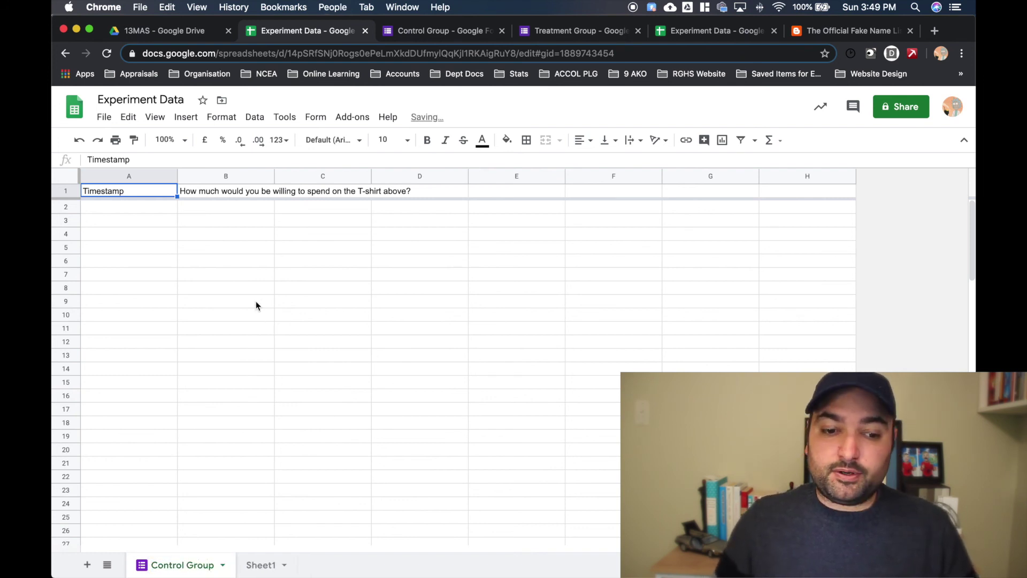
Step: Set the Treatment Group form's response destination to the existing Experiment Data spreadsheet
left_click(581, 33)
left_click(542, 143)
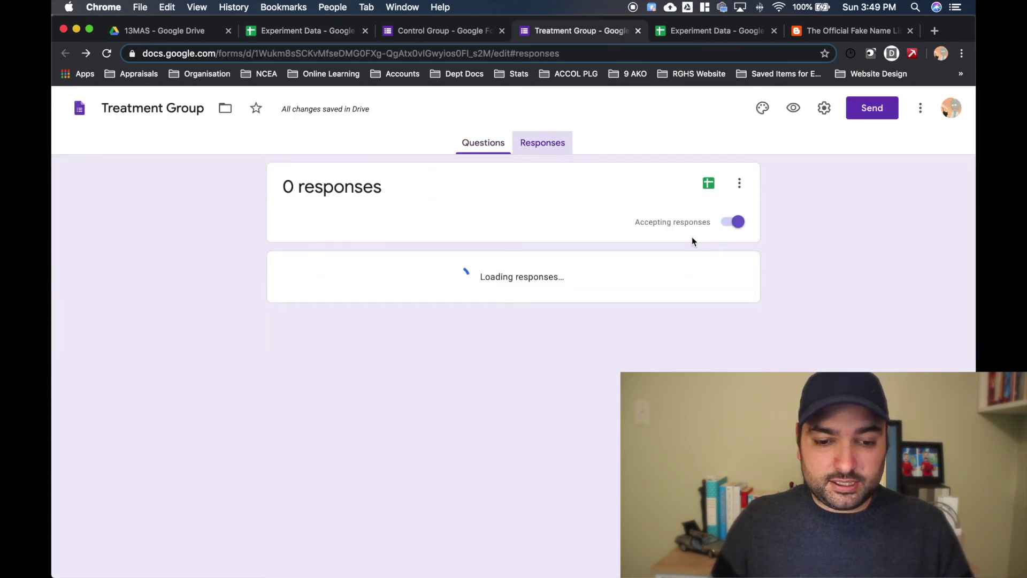
left_click(741, 185)
left_click(662, 229)
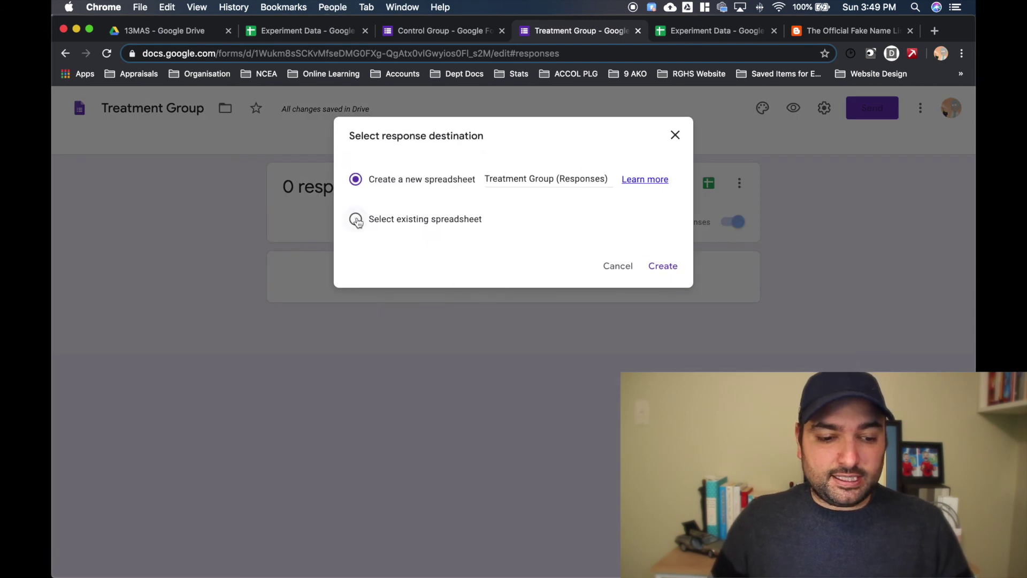
left_click(356, 220)
left_click(659, 266)
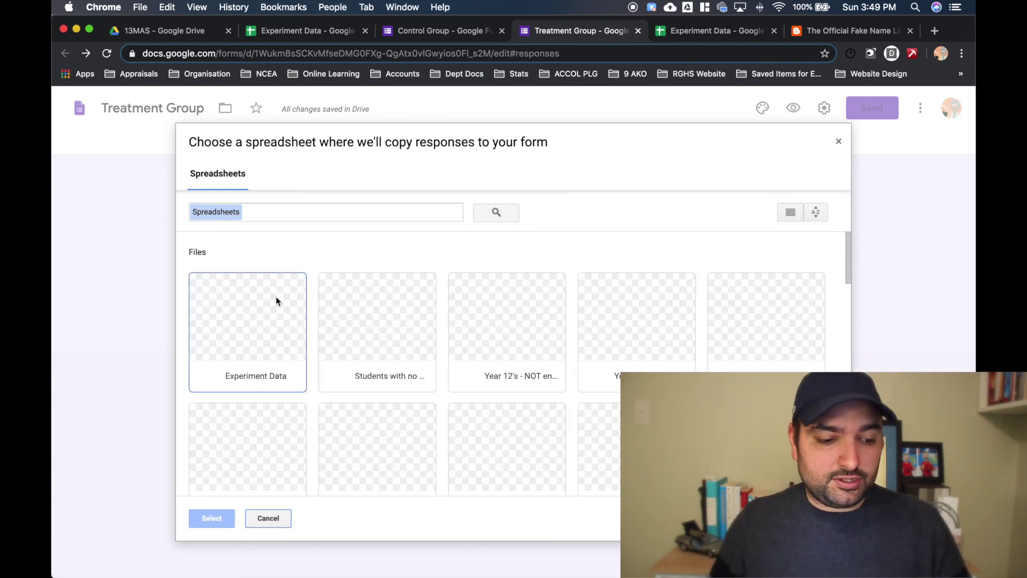
left_click(248, 319)
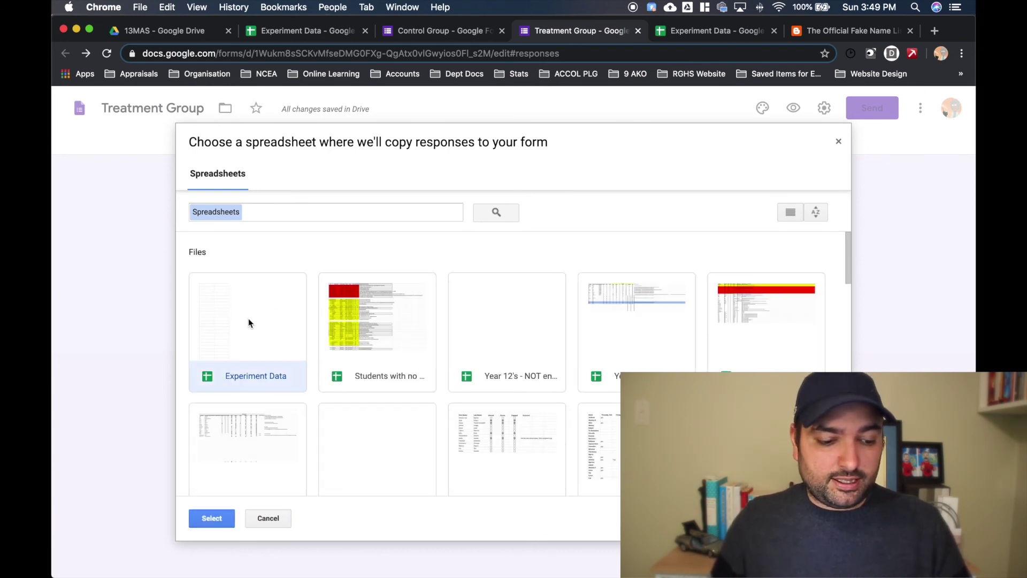
left_click(223, 522)
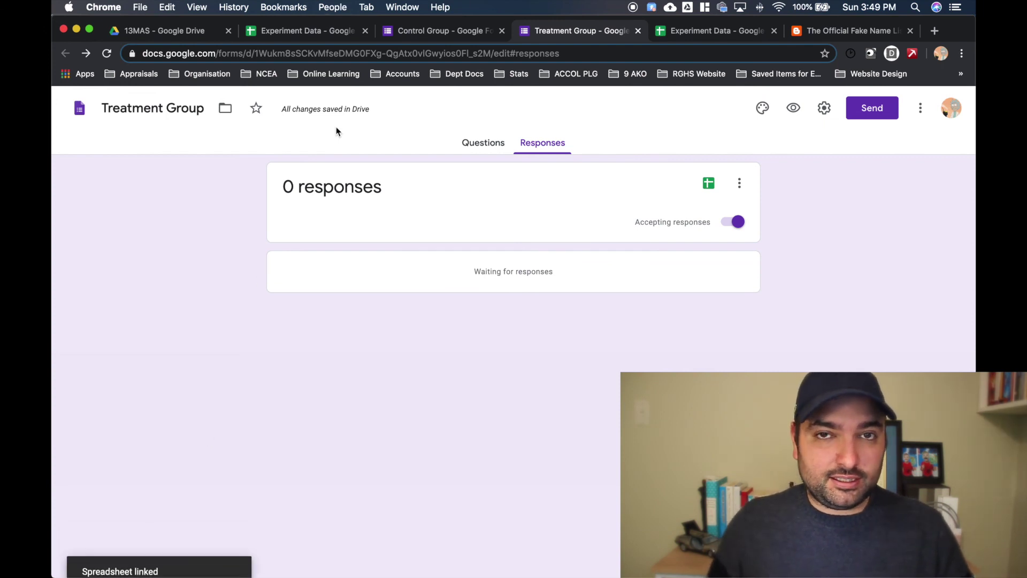
Step: In the Experiment Data spreadsheet, rename the "Form responses 2" sheet to "Treatment Group"
left_click(303, 30)
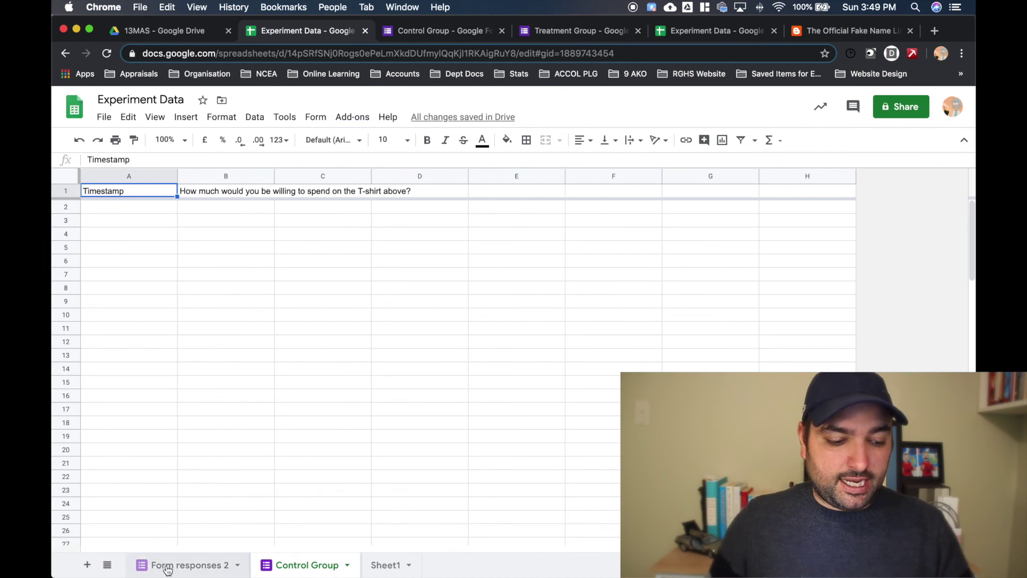
right_click(167, 568)
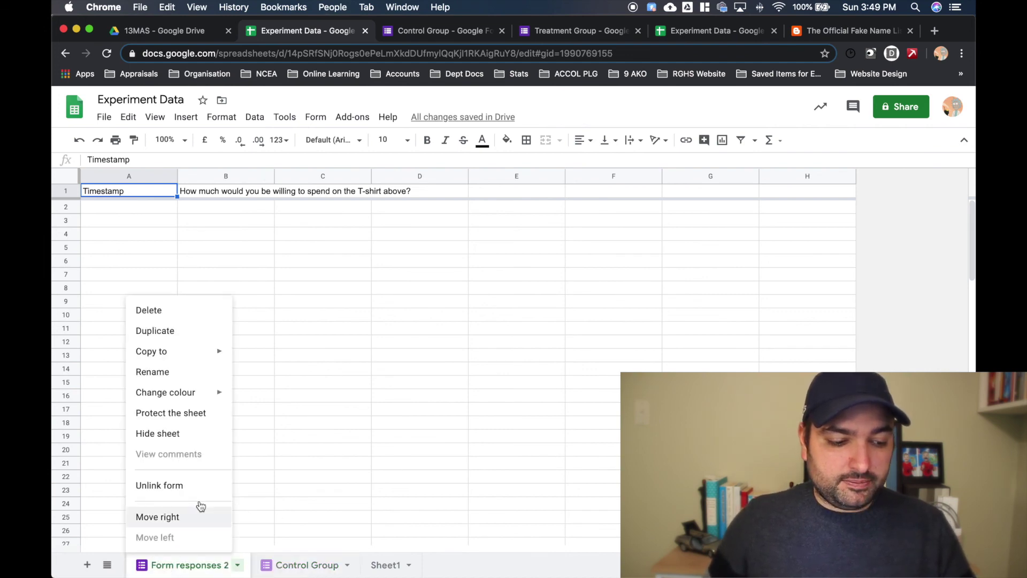
left_click(158, 370)
type("Treatment Group")
key("Return")
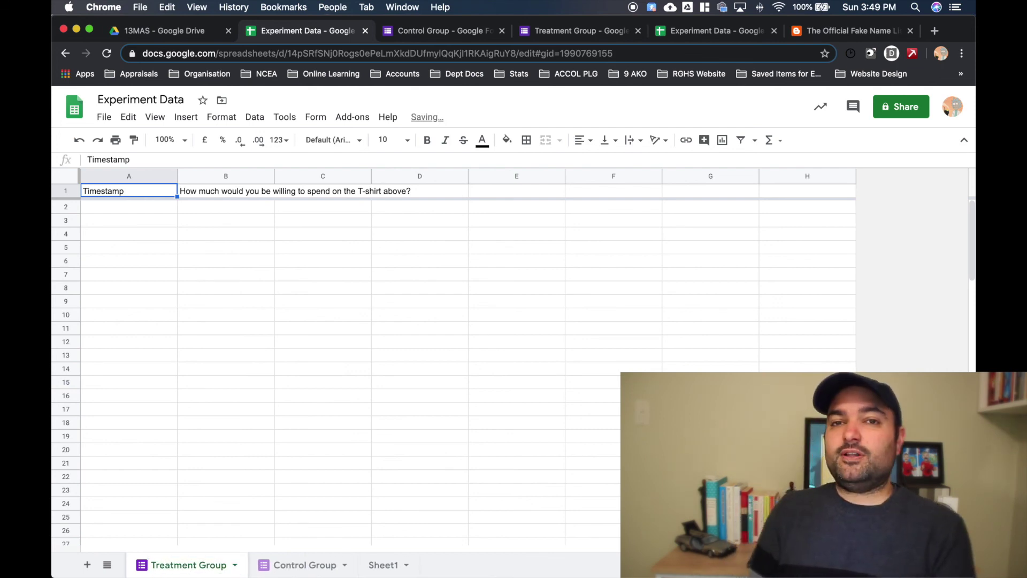